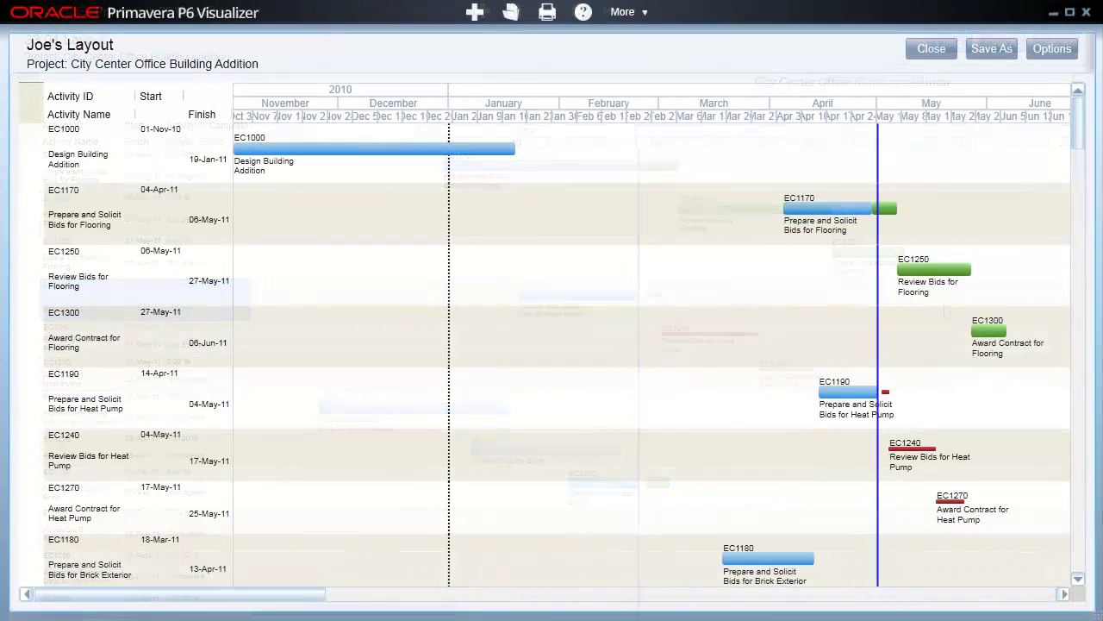
# Scroll down Joe's Layout rows and select the Review Technical Data on Heat Pumps activity
pyautogui.click(1078, 579)
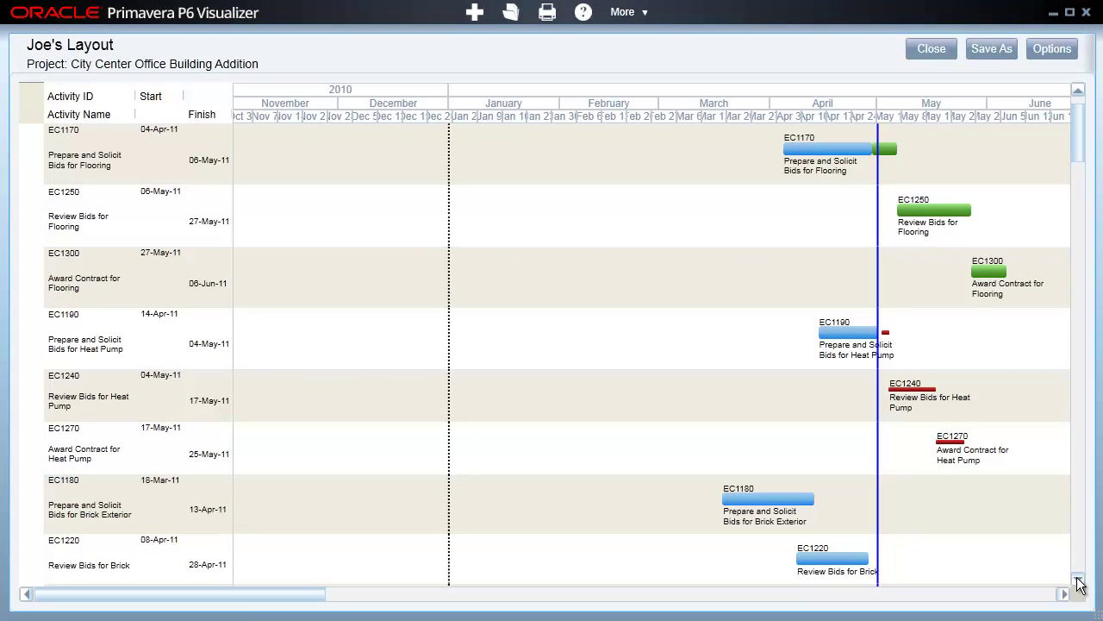
pyautogui.click(1078, 579)
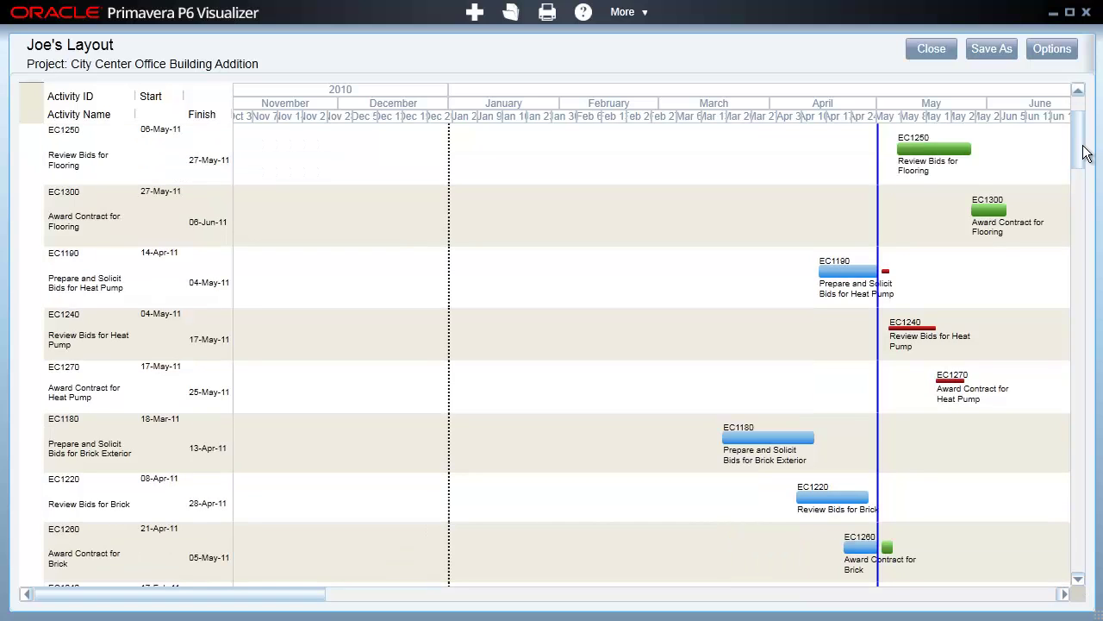
pyautogui.moveTo(1079, 155); pyautogui.dragTo(1086, 204)
pyautogui.click(766, 272)
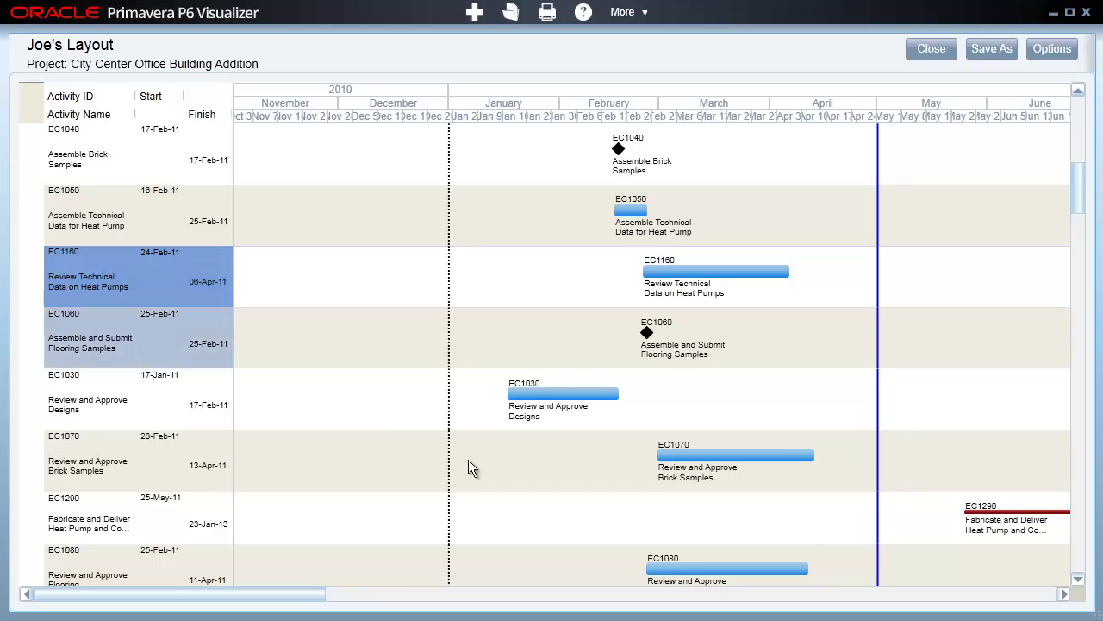
# Scroll the Gantt chart horizontally and vertically, then bring up the Windows Start menu
pyautogui.moveTo(320, 595)
pyautogui.mouseDown()
pyautogui.moveTo(312, 602)
pyautogui.moveTo(371, 606)
pyautogui.mouseUp()
pyautogui.moveTo(1078, 200); pyautogui.dragTo(1082, 231)
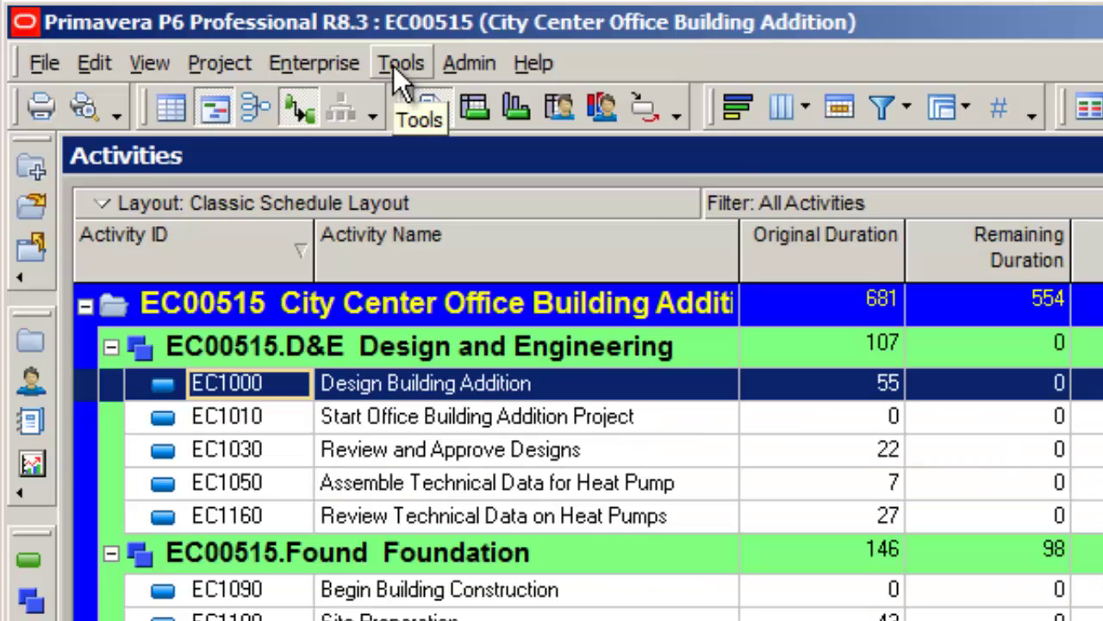
pyautogui.click(396, 65)
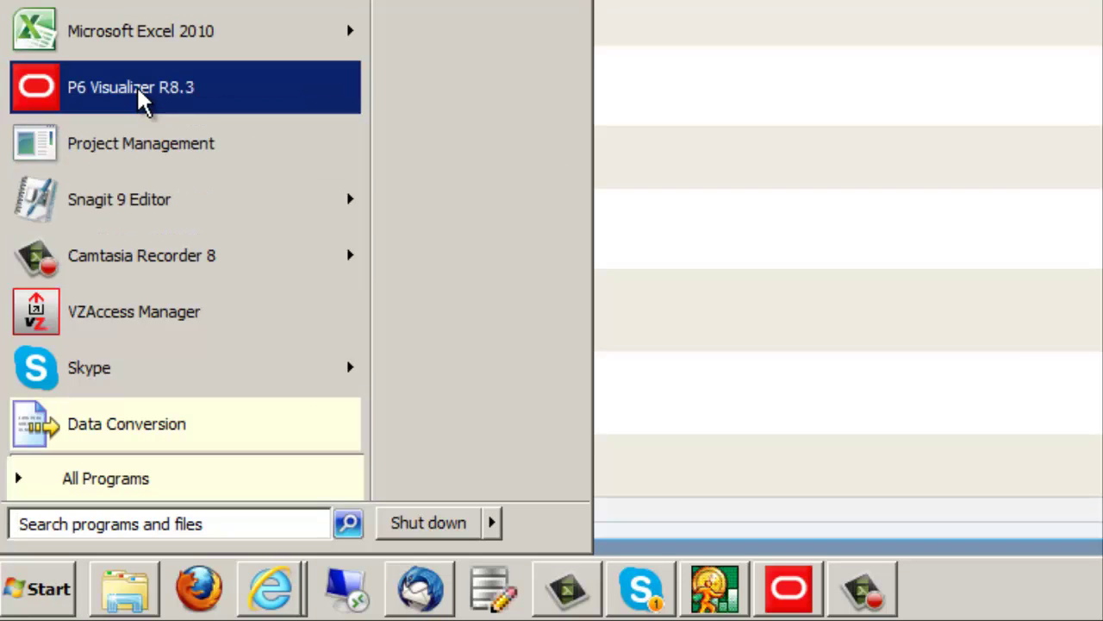
# Launch P6 Visualizer R8.3 from the Start menu and sign in with the account password
pyautogui.click(259, 95)
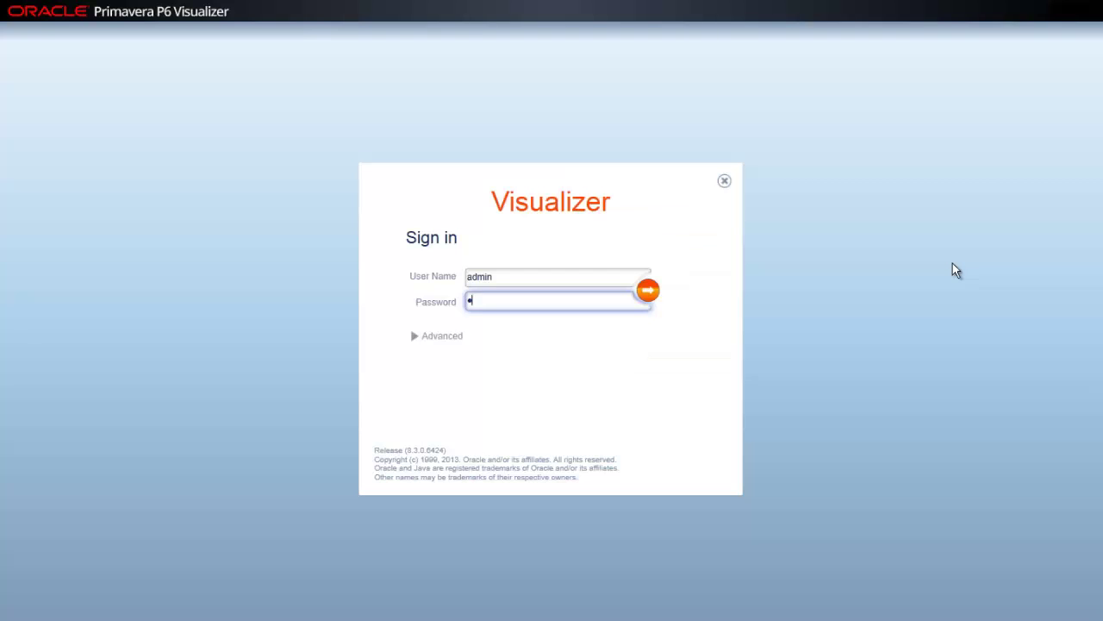
pyautogui.write('dmin')
pyautogui.write('12')
pyautogui.press('Return')
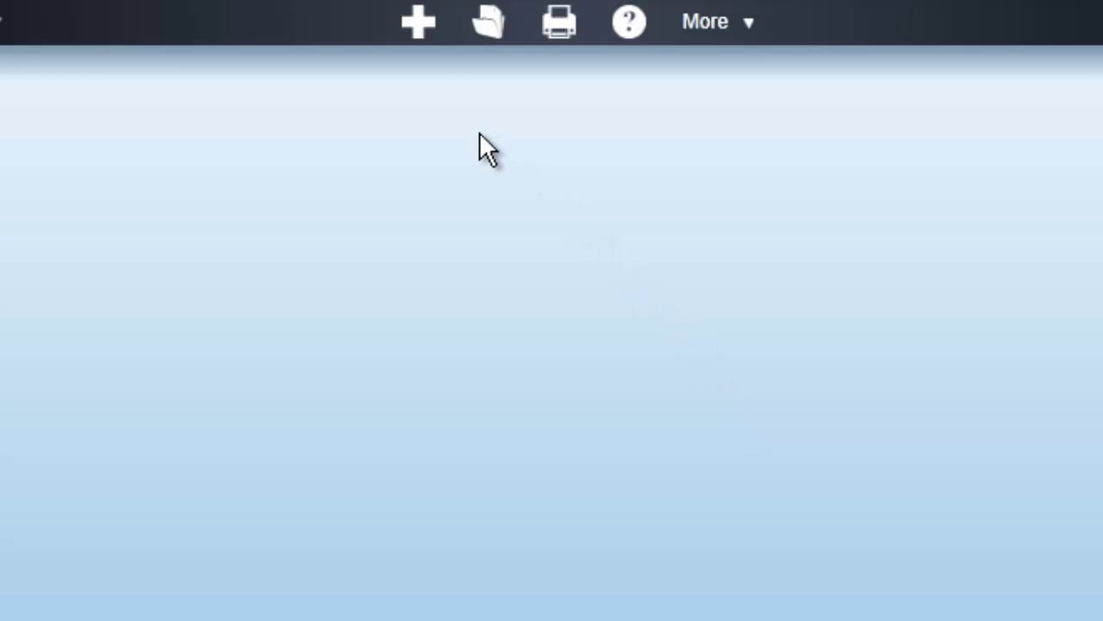
pyautogui.click(421, 23)
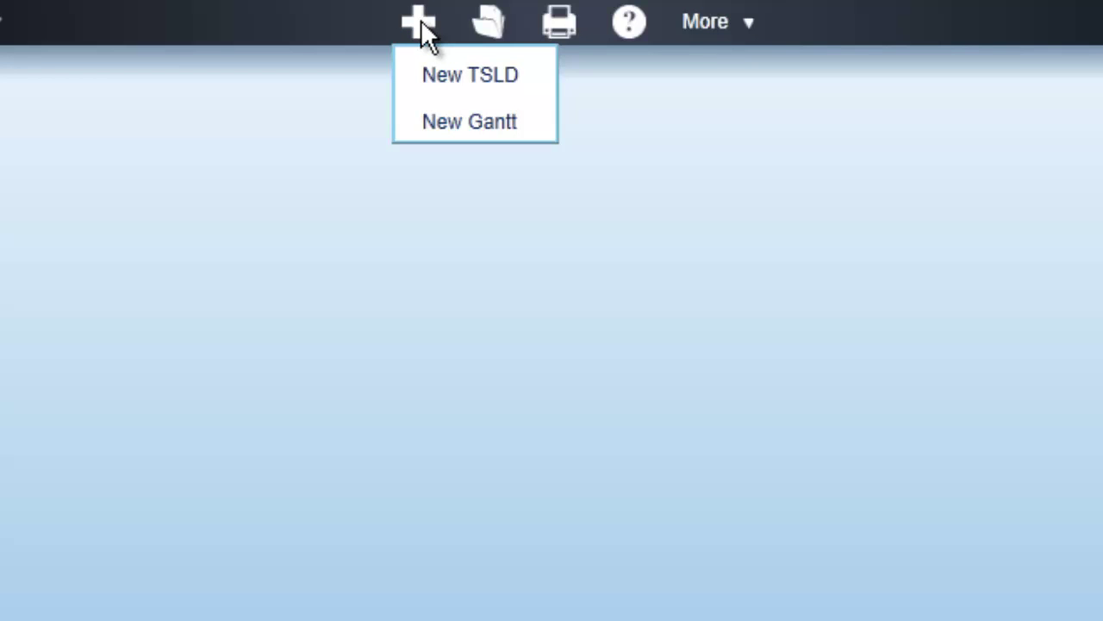
pyautogui.click(485, 19)
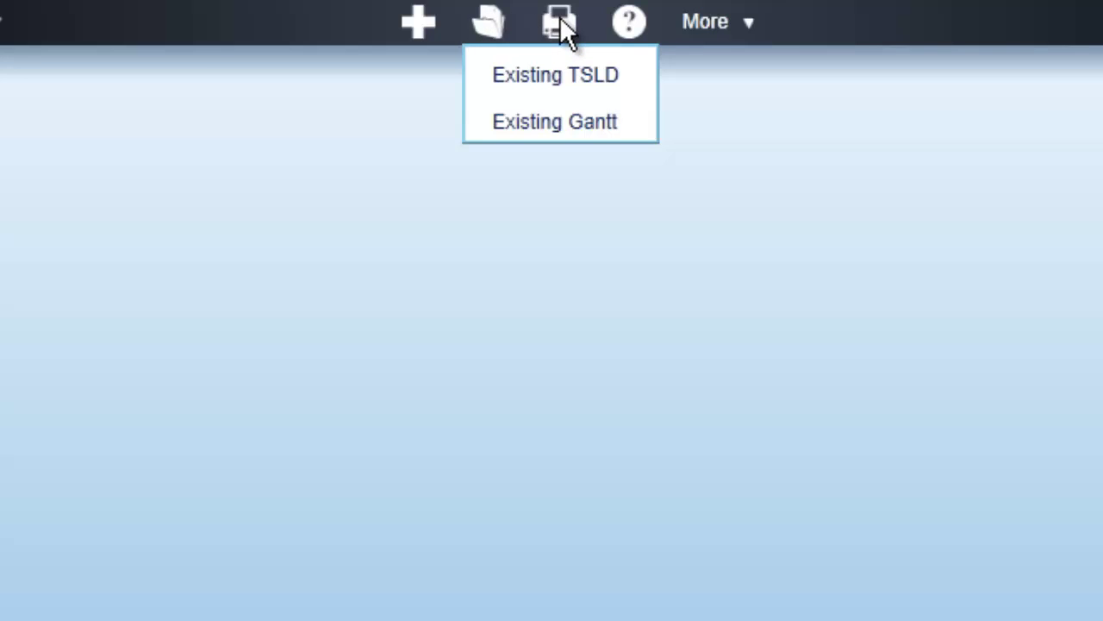
pyautogui.click(631, 25)
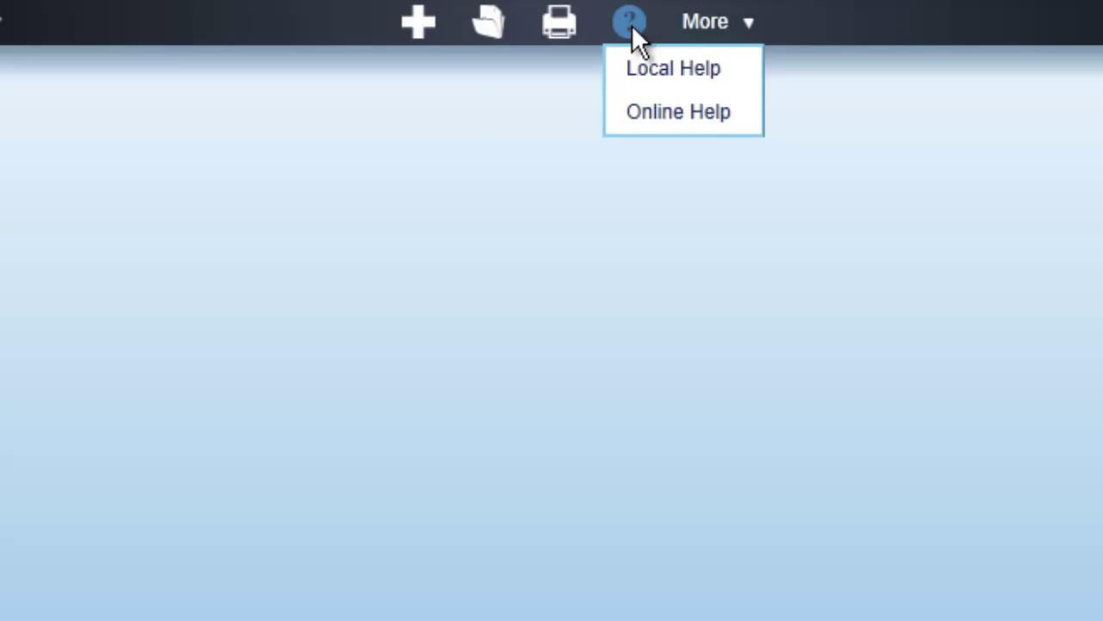
pyautogui.click(737, 23)
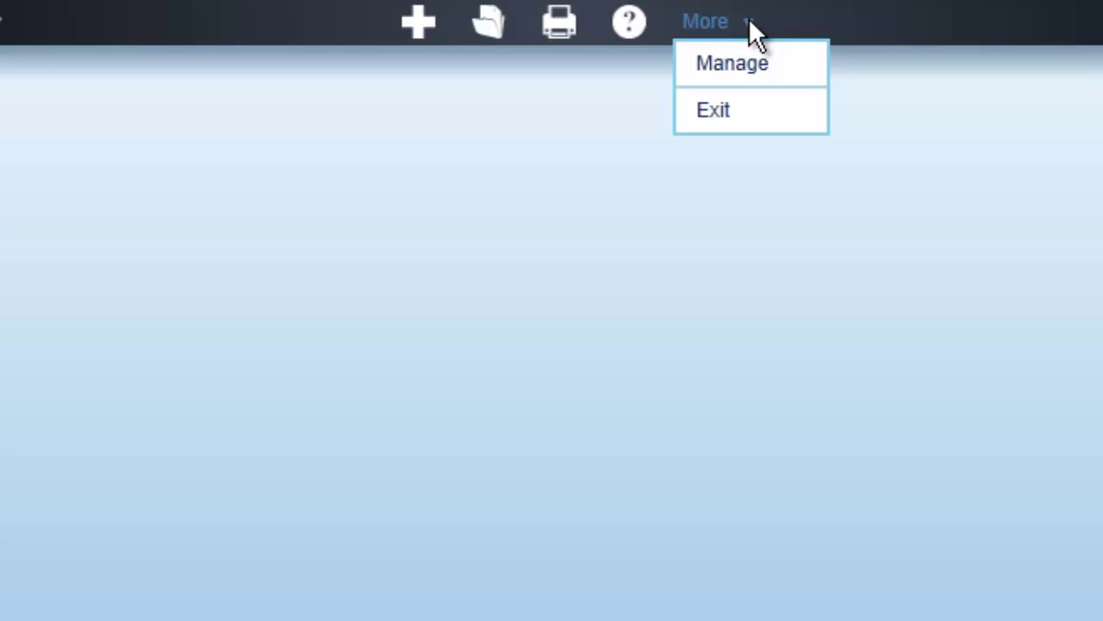
pyautogui.click(559, 168)
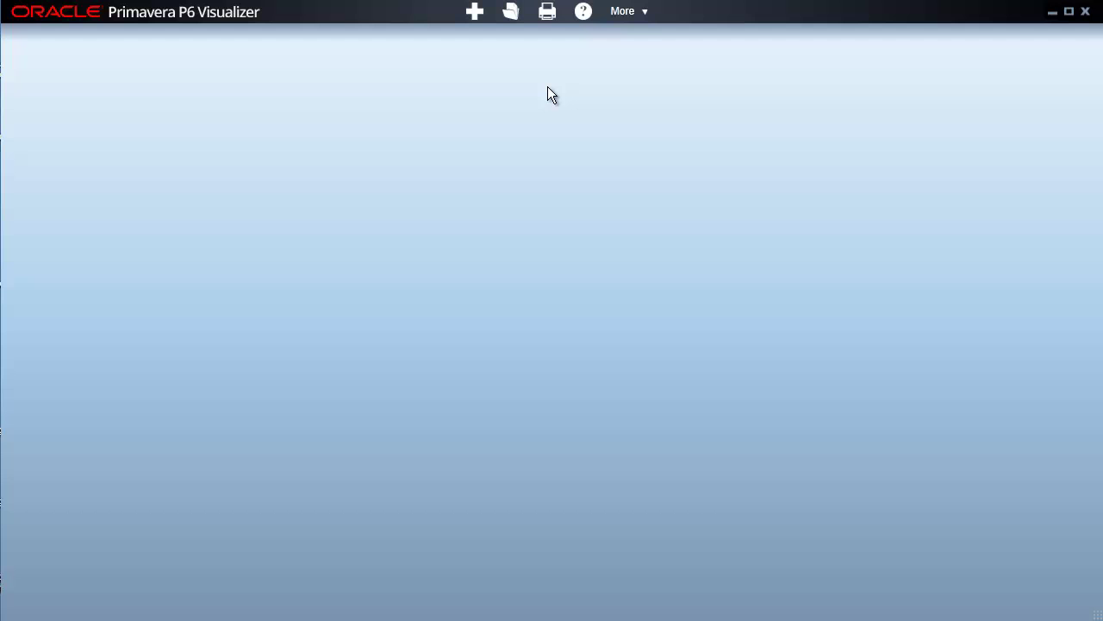
pyautogui.click(476, 12)
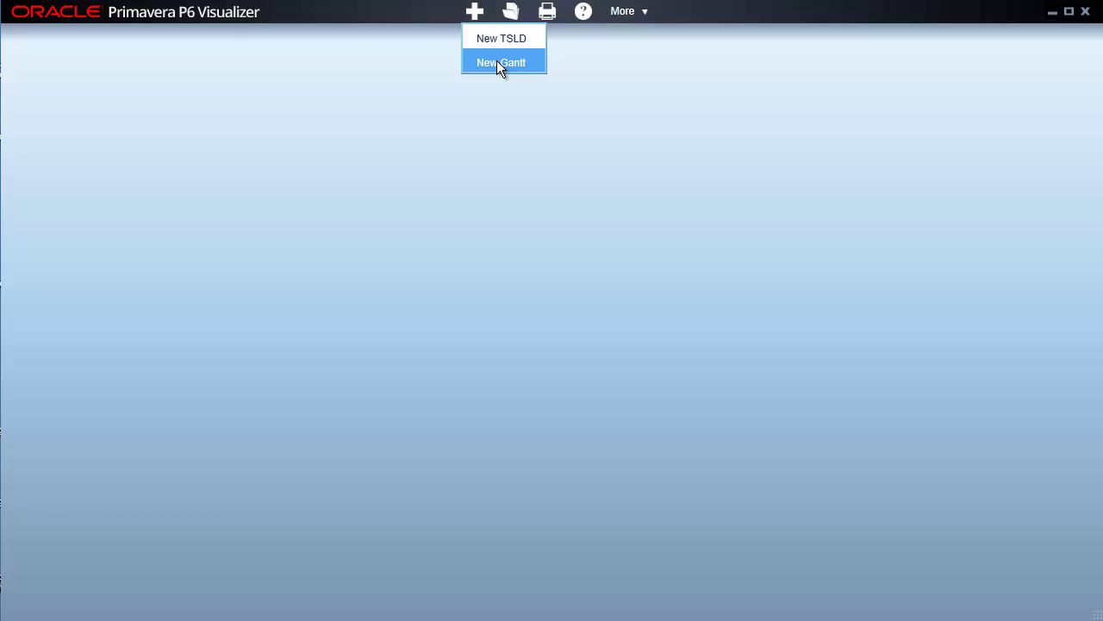
# Start a New Gantt with City Center Office Building Addition from Engineering & Construction as the selected project
pyautogui.click(498, 66)
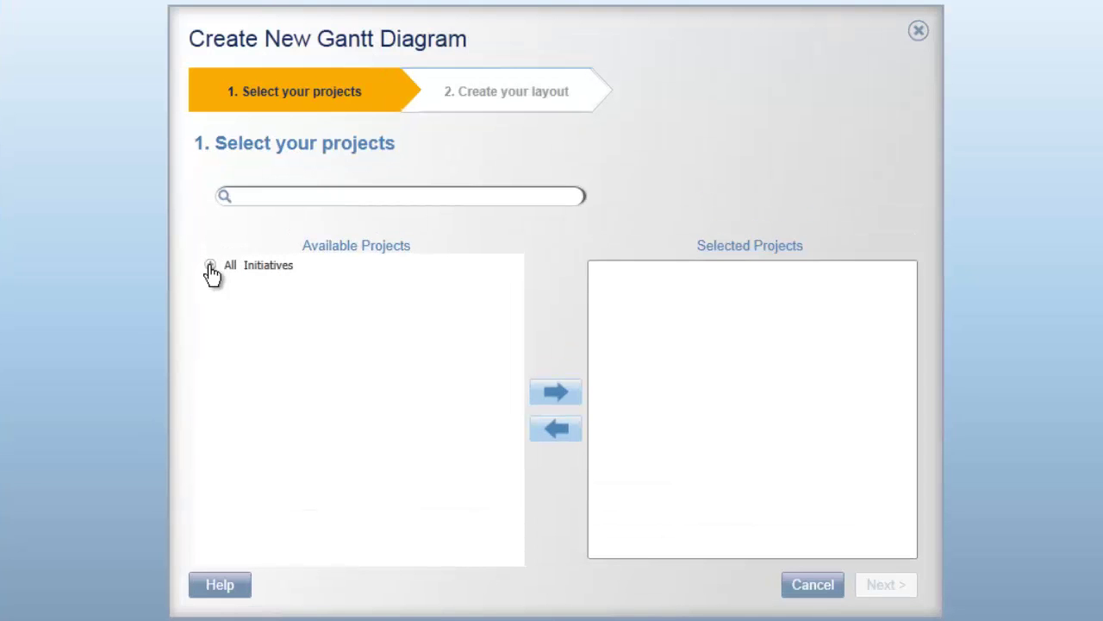
pyautogui.click(210, 266)
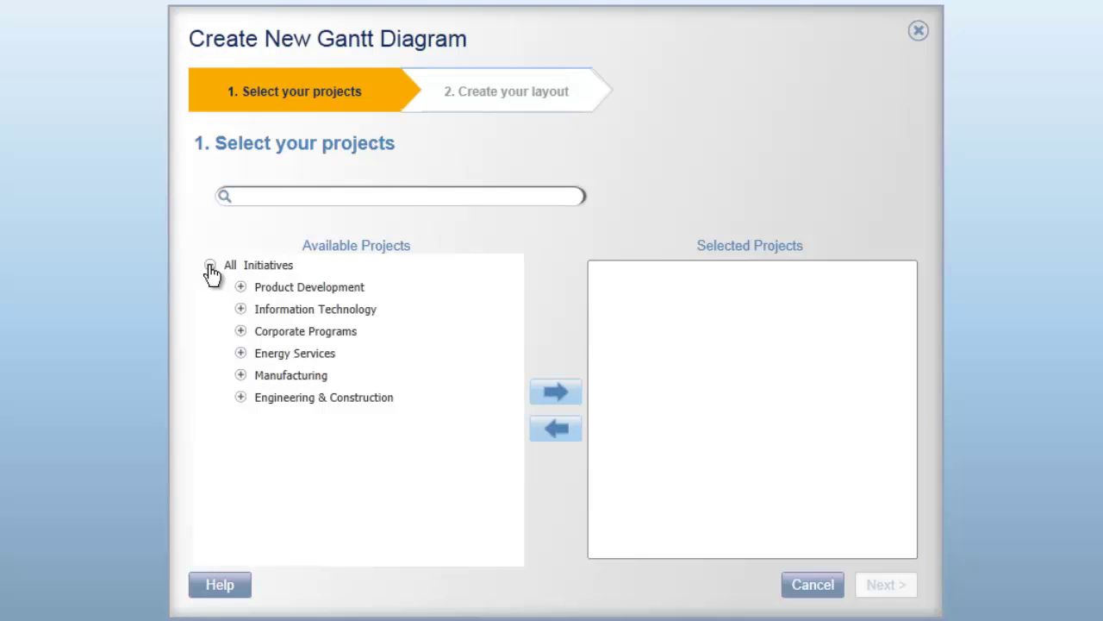
pyautogui.click(241, 398)
pyautogui.click(379, 422)
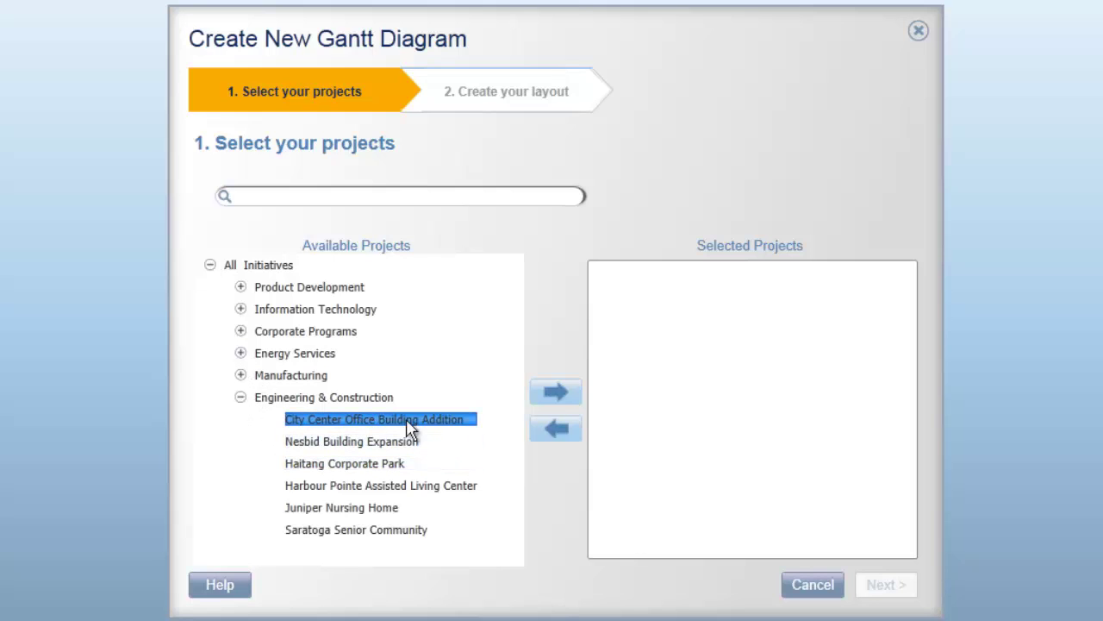
pyautogui.click(552, 396)
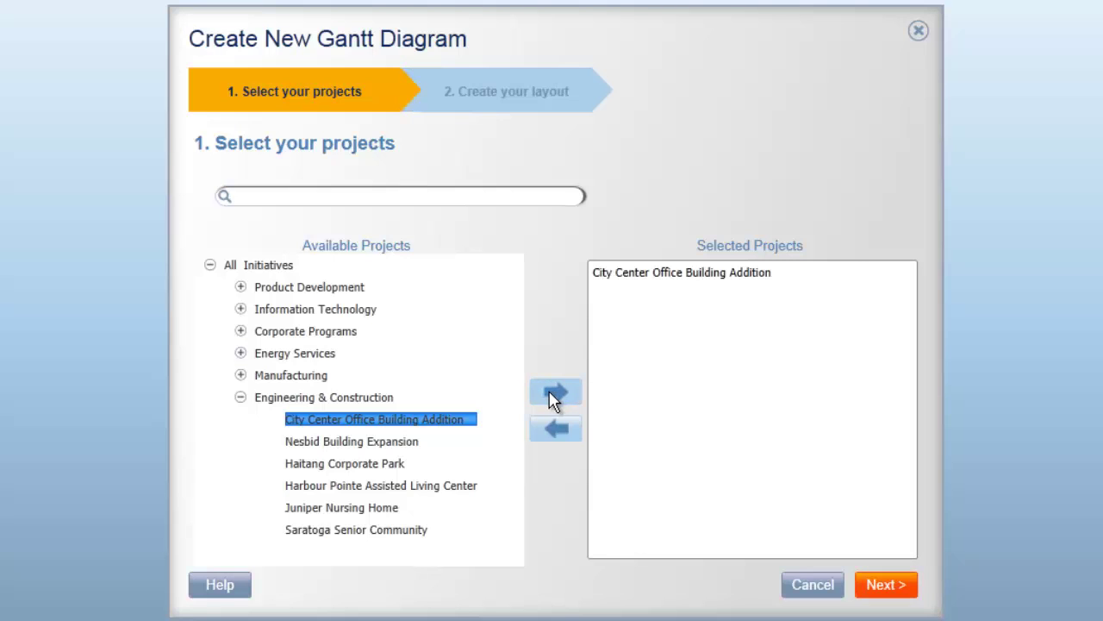
pyautogui.click(895, 586)
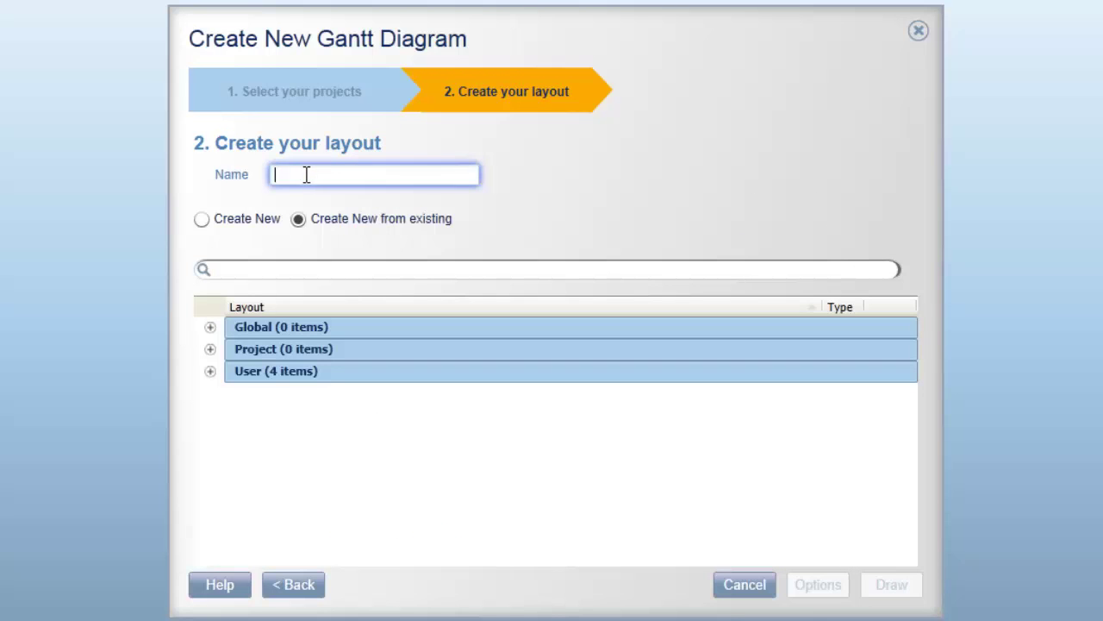
# Create a new blank user layout named 'My Layout' and draw the Gantt with it
pyautogui.click(211, 373)
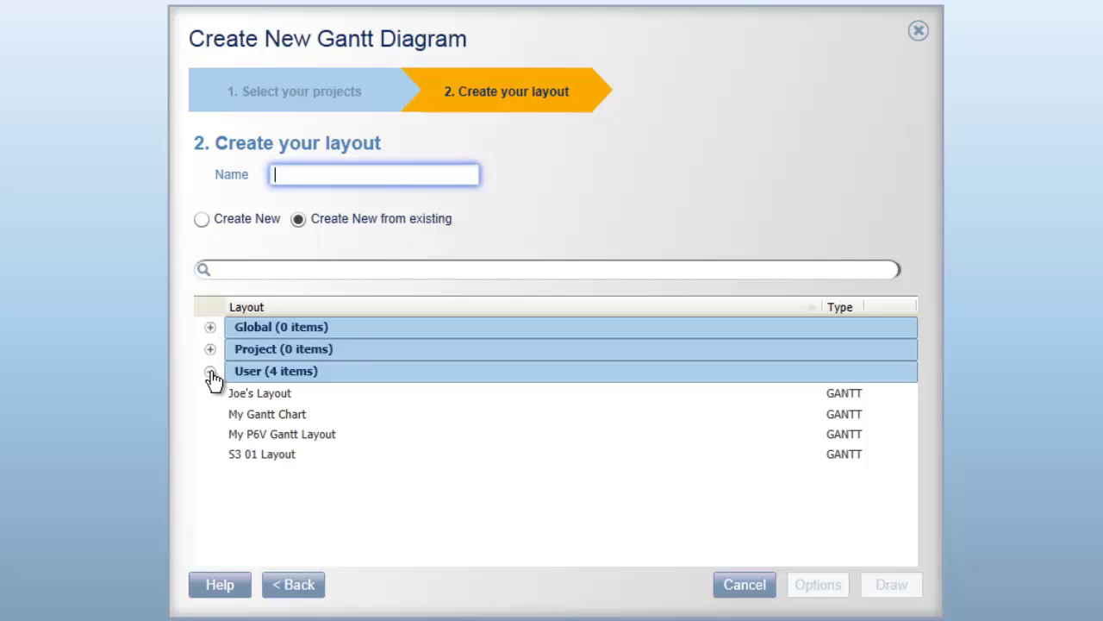
pyautogui.click(202, 219)
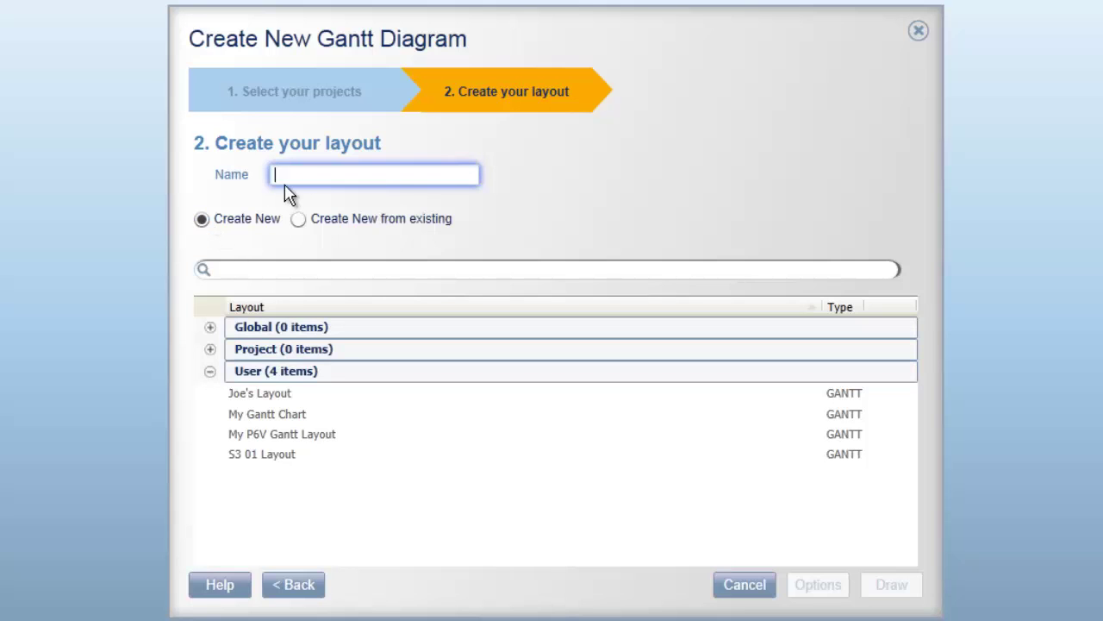
pyautogui.write('My ')
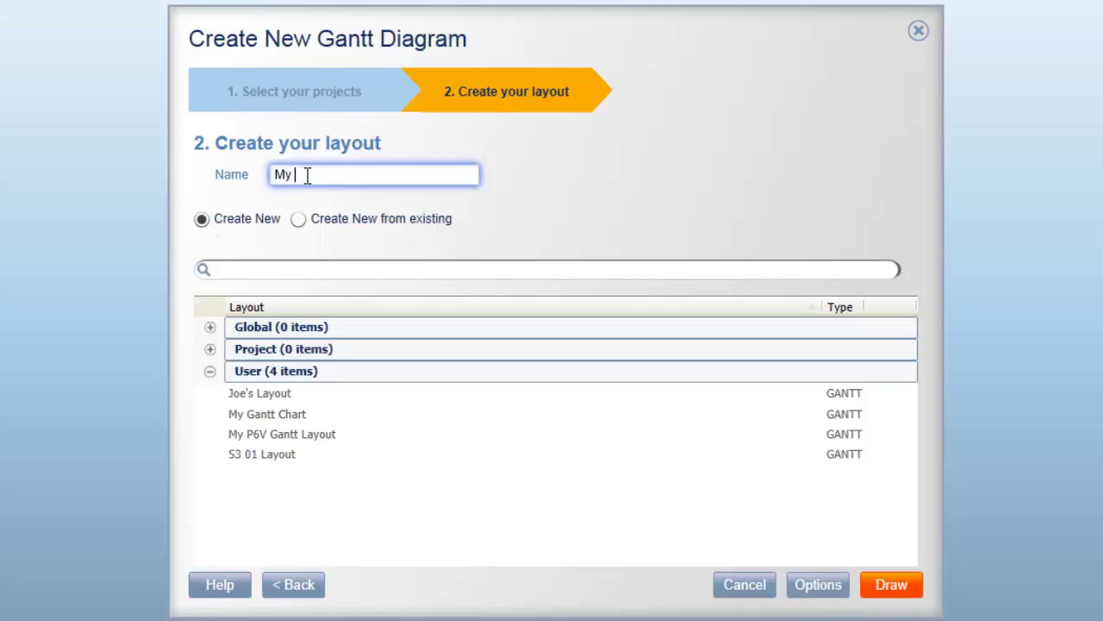
pyautogui.write('Layout')
pyautogui.click(892, 565)
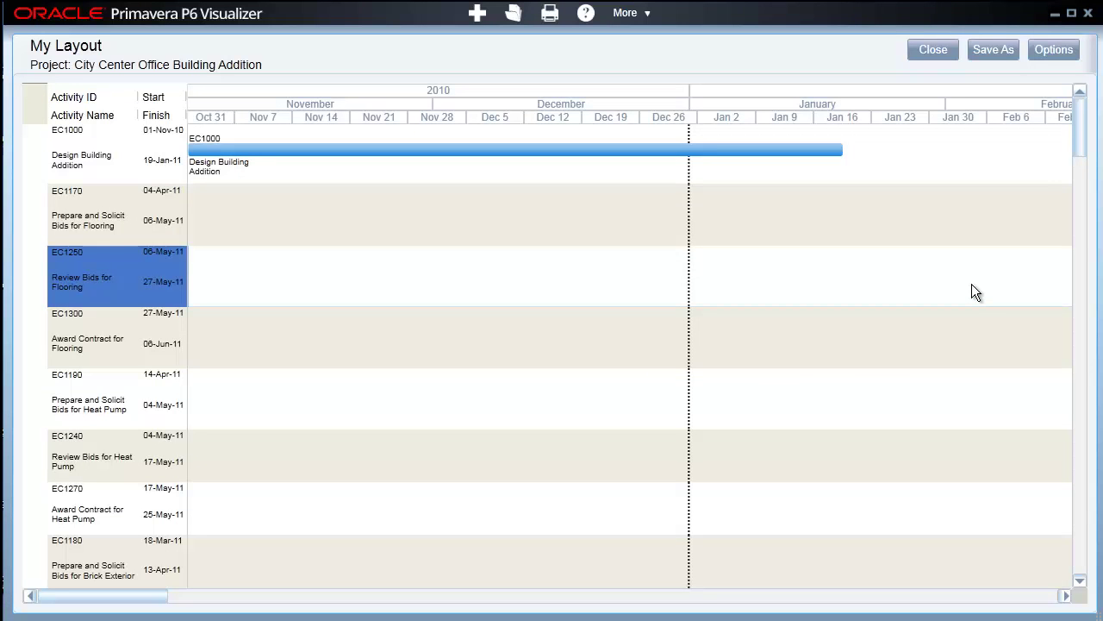
# Scroll the Gantt, select the Review Bids for Brick and Prepare and Solicit Bids activities, then open Options
pyautogui.moveTo(1078, 141); pyautogui.dragTo(1082, 168)
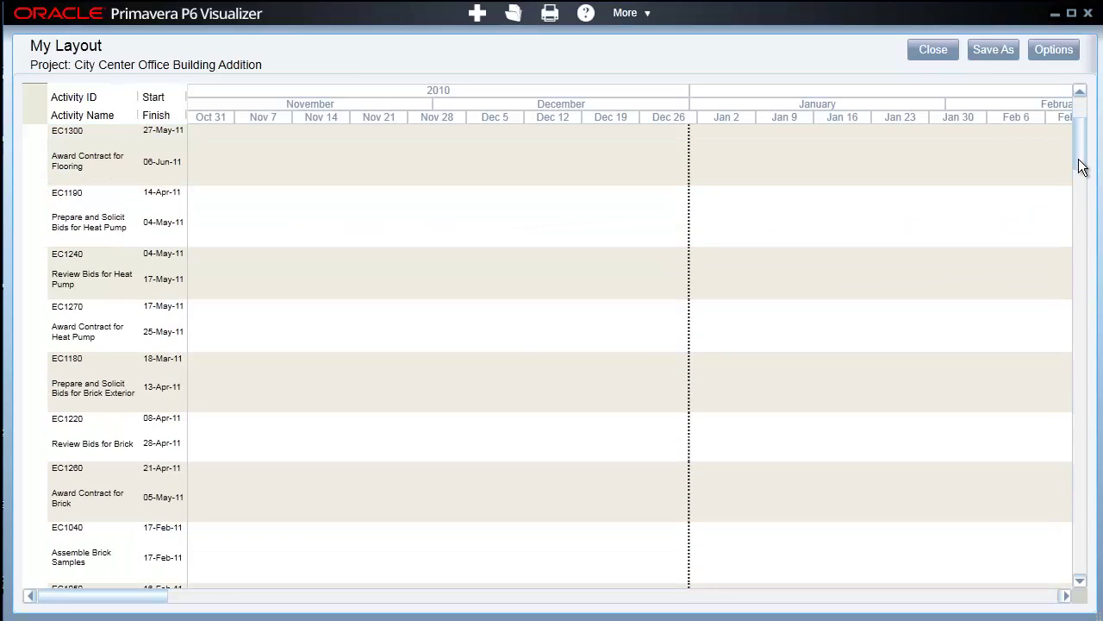
pyautogui.moveTo(109, 596); pyautogui.dragTo(242, 608)
pyautogui.click(812, 435)
pyautogui.click(900, 410)
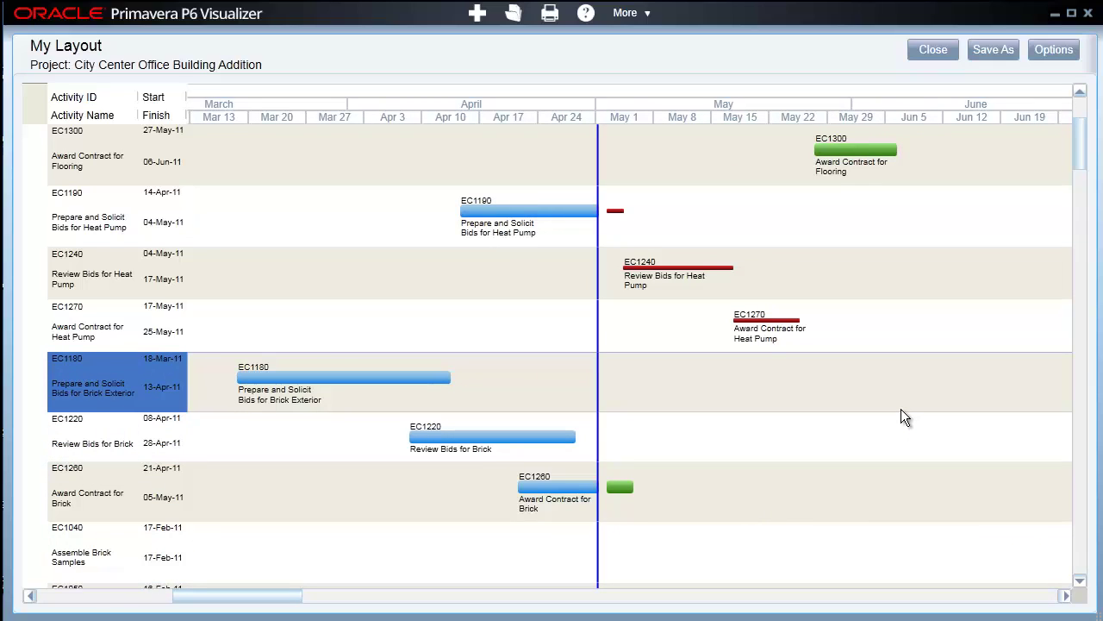
pyautogui.click(1053, 50)
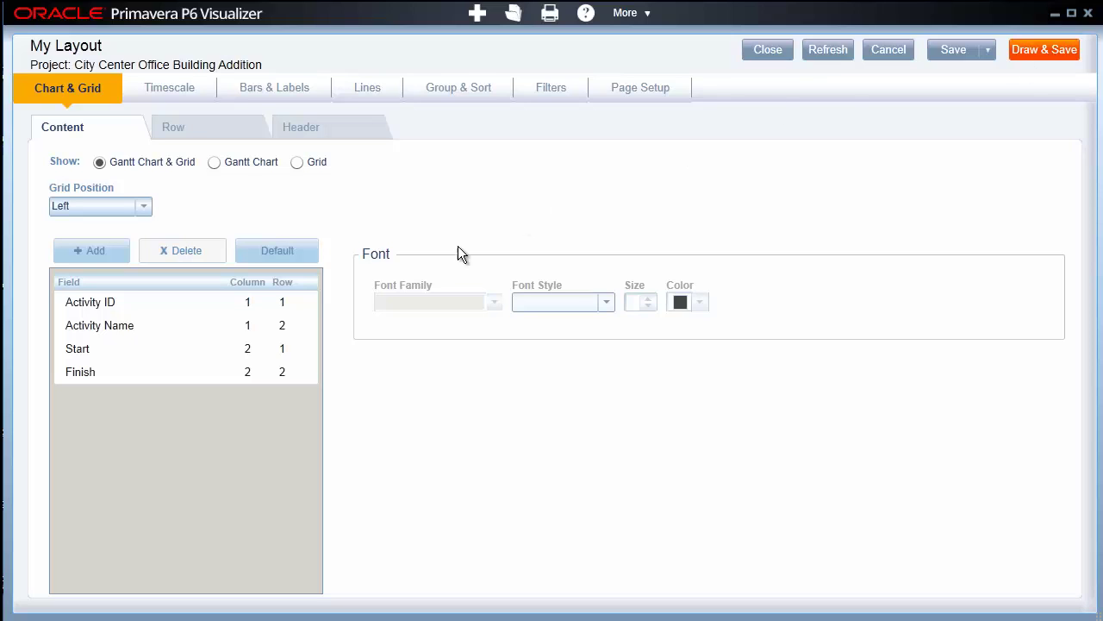
# Add Activity % Complete and Activity Status as grid columns 3 and 4, then go to Timescale
pyautogui.click(130, 307)
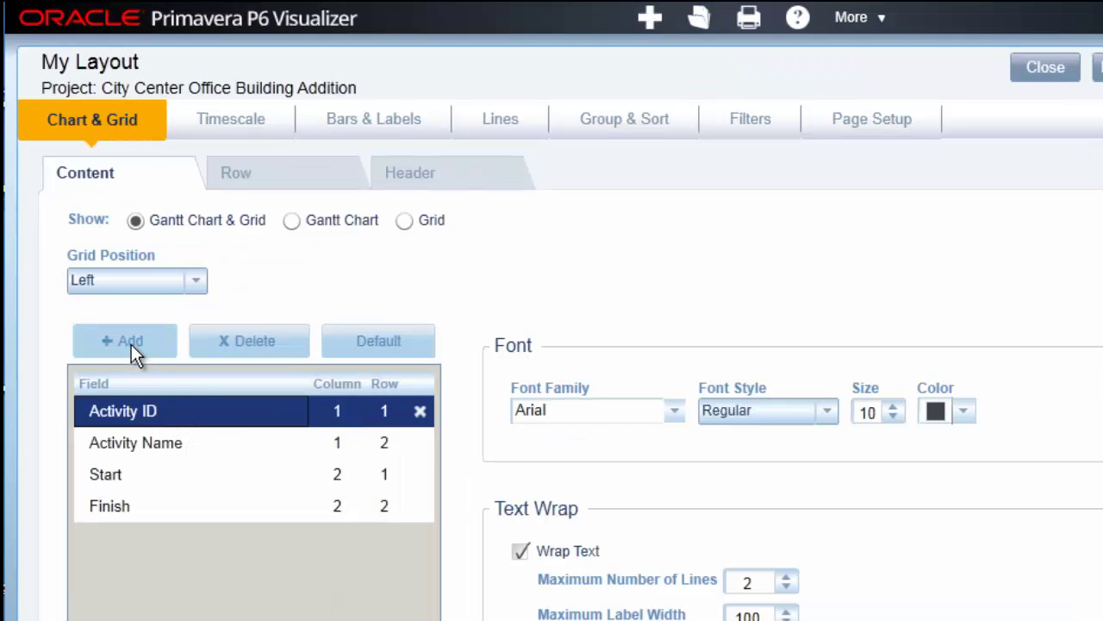
pyautogui.click(131, 344)
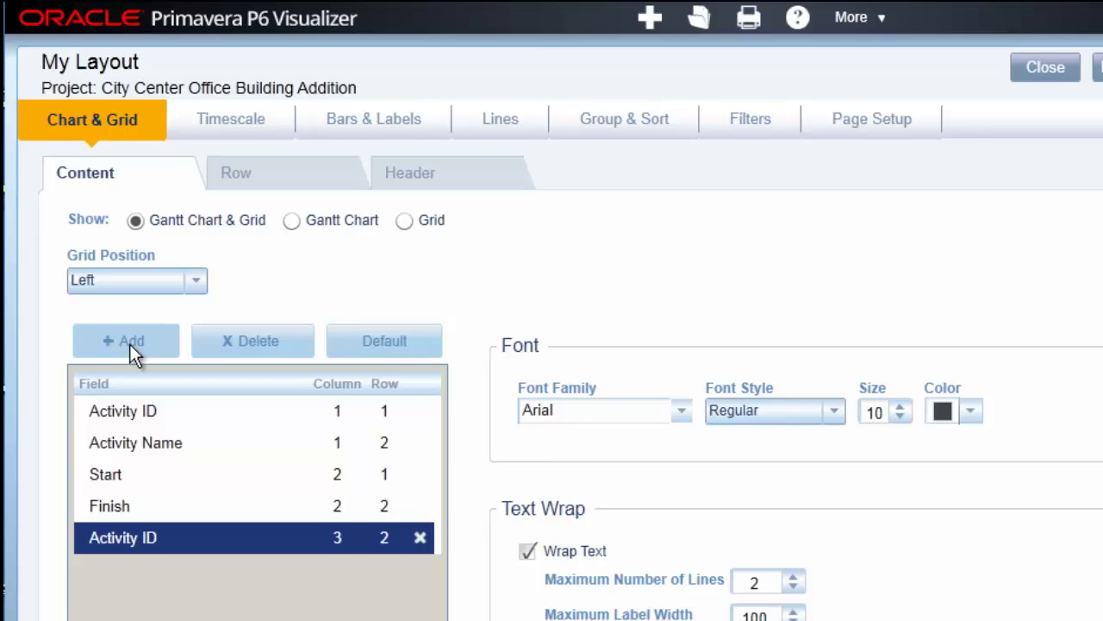
pyautogui.click(276, 541)
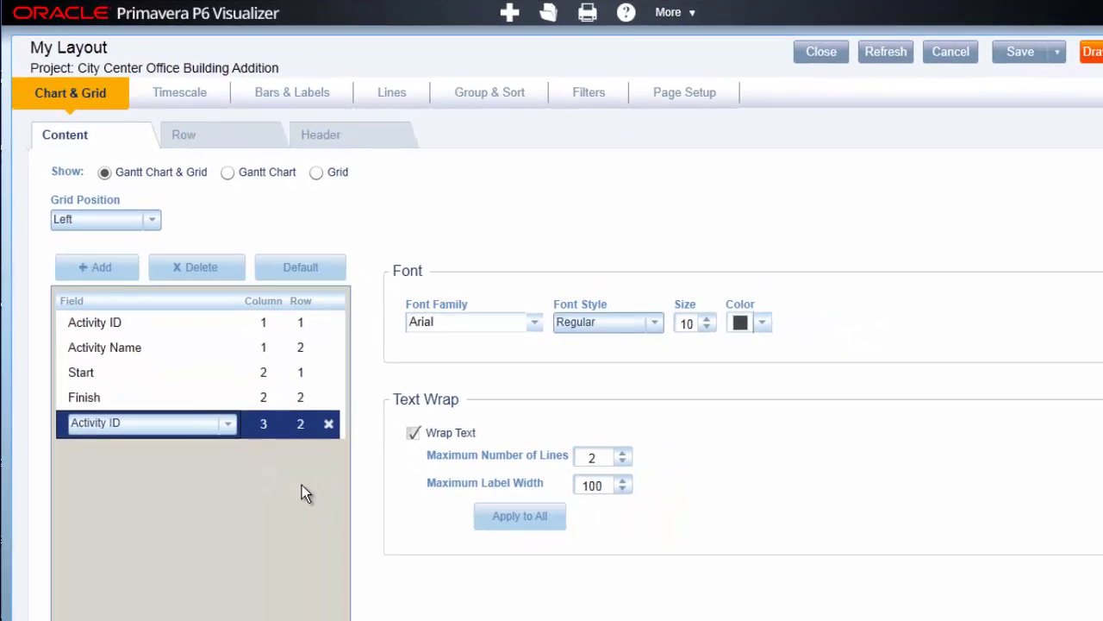
pyautogui.hotkey('ctrl', 'a')
pyautogui.press('BackSpace')
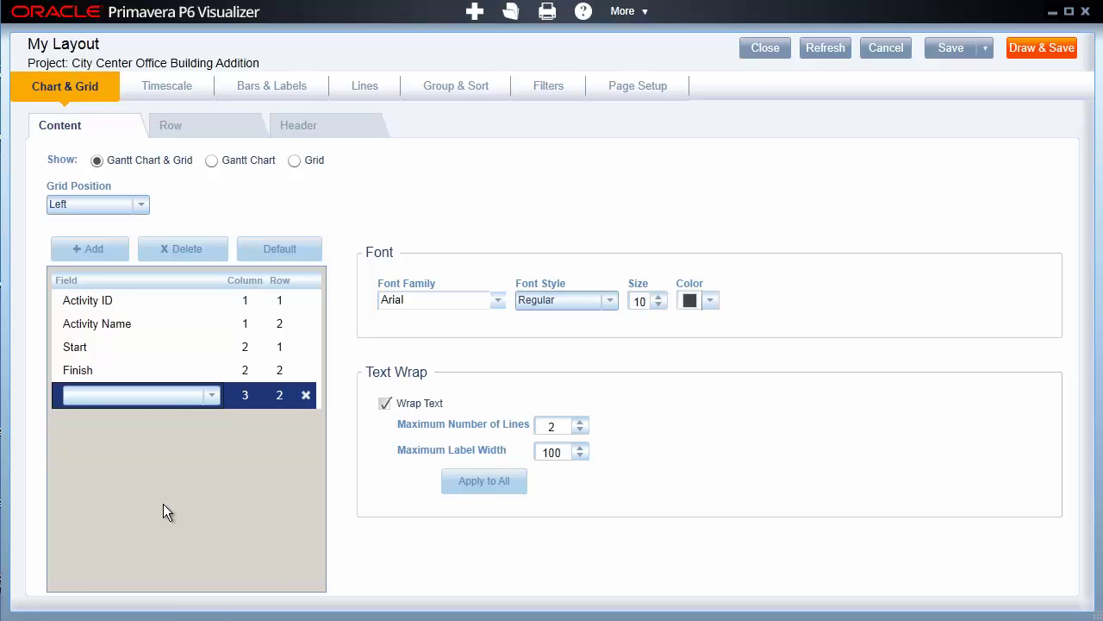
pyautogui.write('Activity % Complete')
pyautogui.click(93, 251)
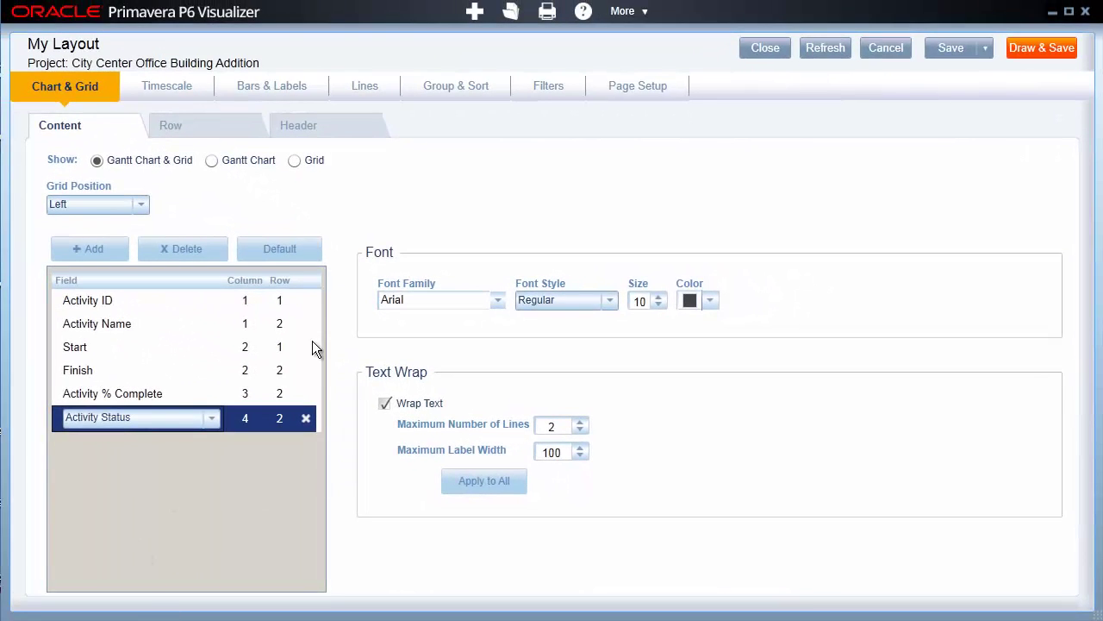
pyautogui.click(171, 91)
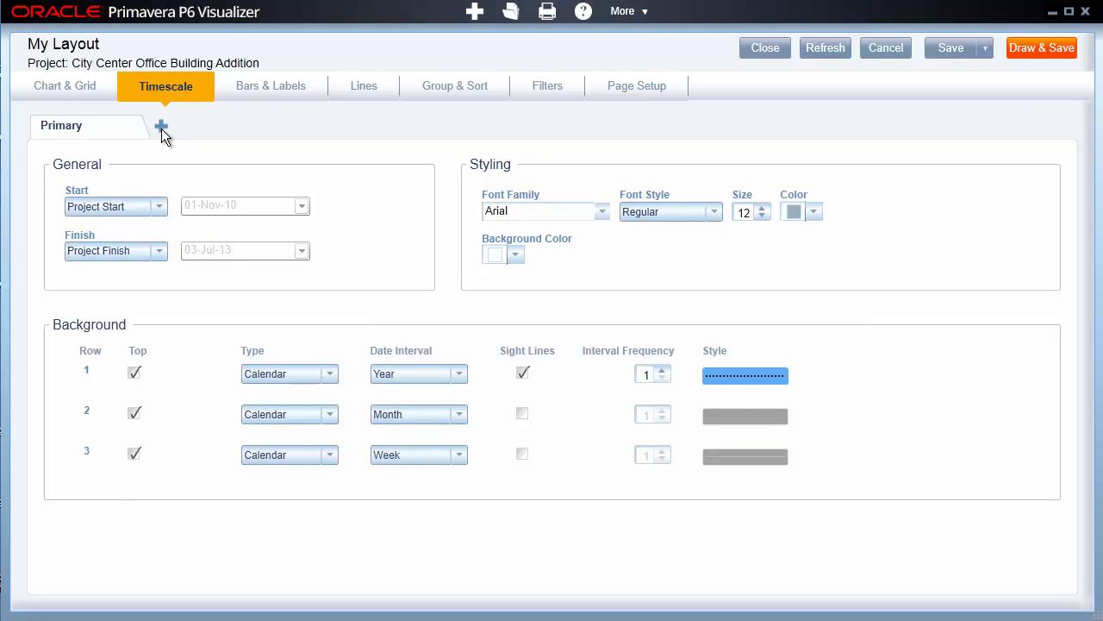
# Add Zoom Area 1 spanning 06-Feb-11 to 28-Feb-11 at 700% with an orange background
pyautogui.click(162, 128)
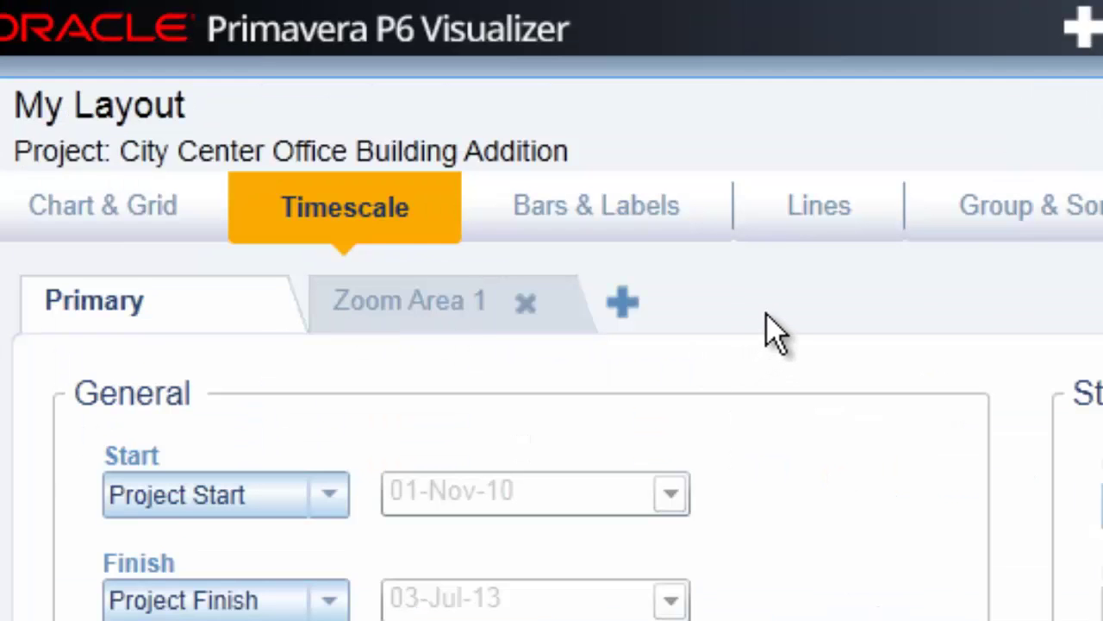
pyautogui.click(444, 319)
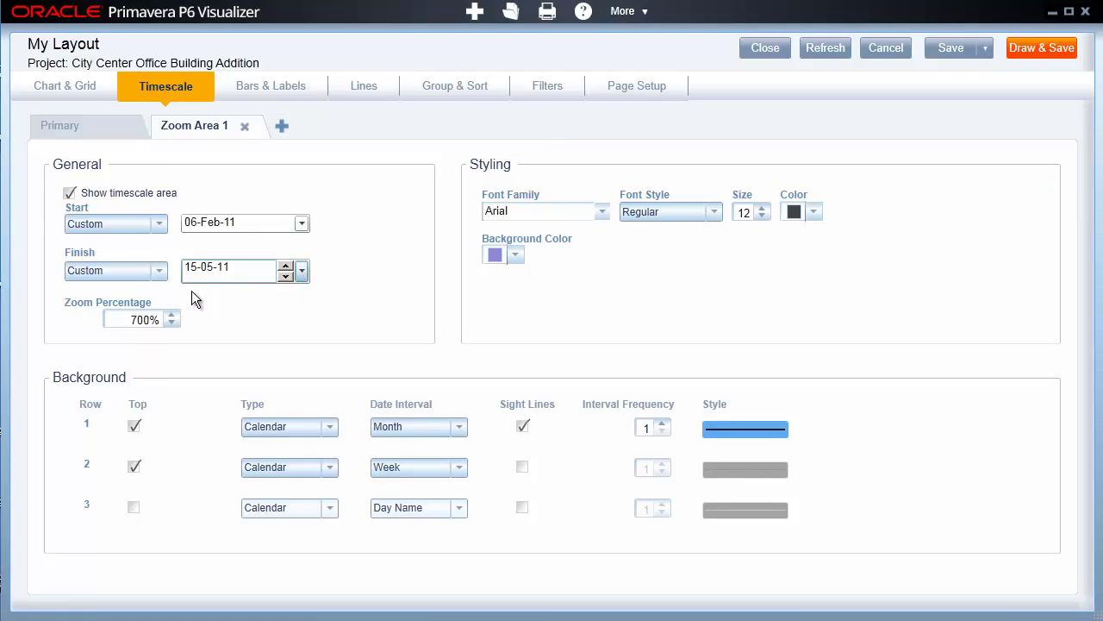
pyautogui.click(214, 399)
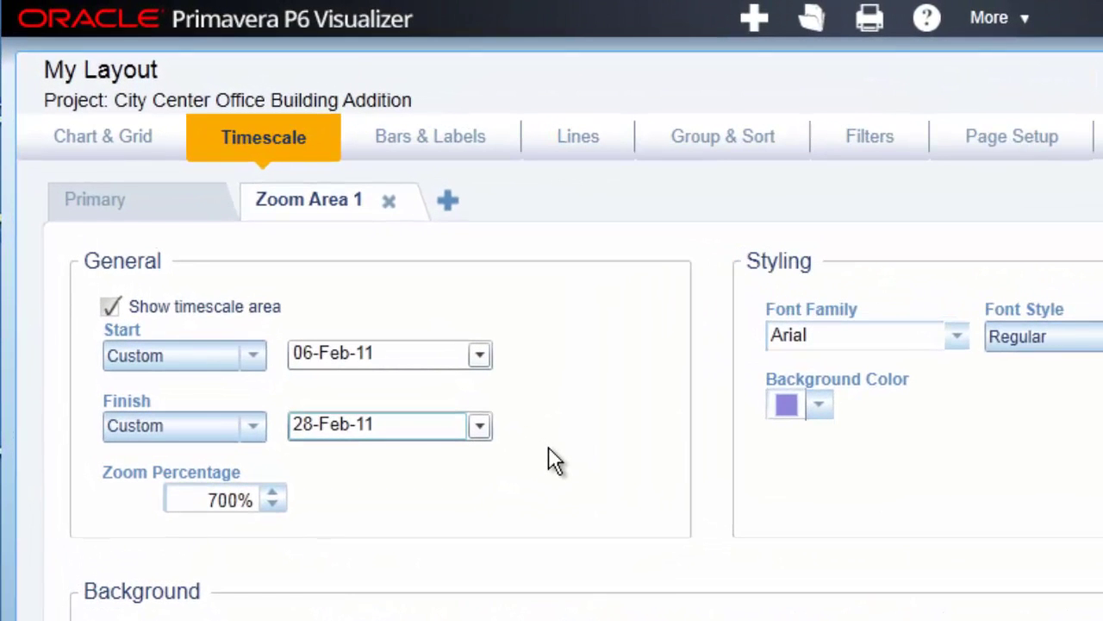
pyautogui.click(818, 412)
pyautogui.click(860, 566)
pyautogui.click(1024, 614)
pyautogui.click(430, 138)
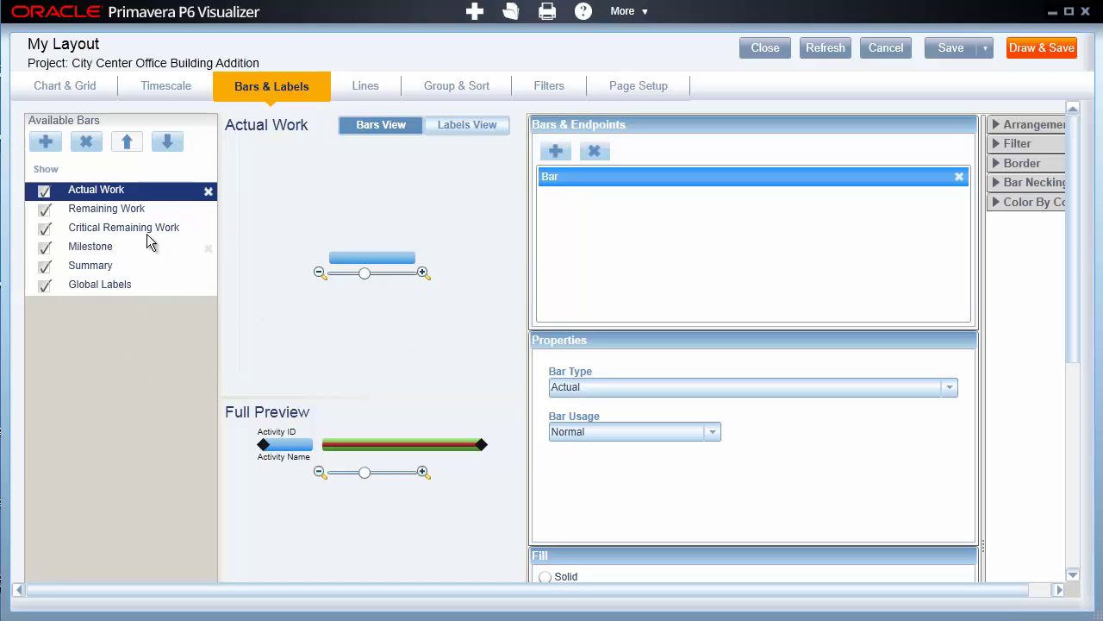
# Preview the Remaining Work, Critical Remaining Work, Milestone, Summary bars and Global Labels, ending on Actual Work
pyautogui.click(126, 212)
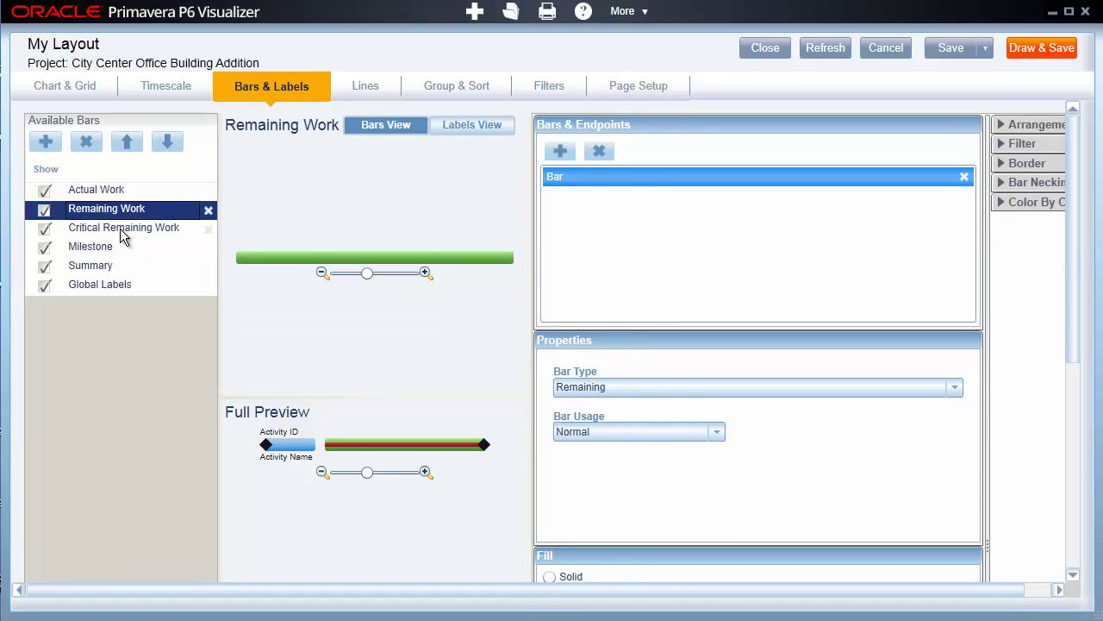
pyautogui.click(121, 235)
pyautogui.click(109, 250)
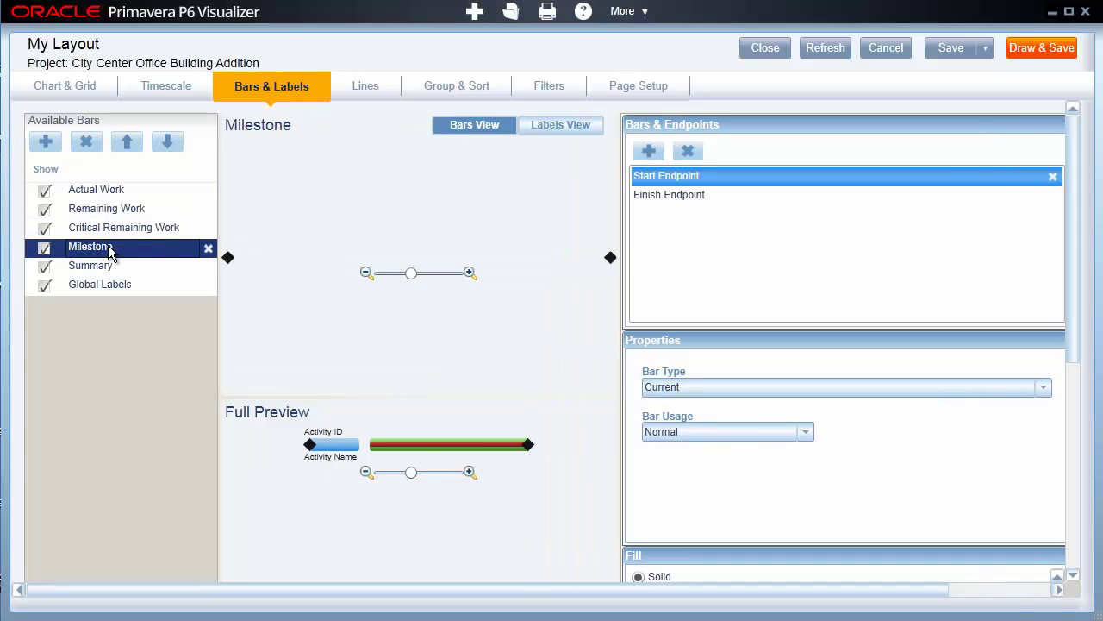
pyautogui.click(98, 270)
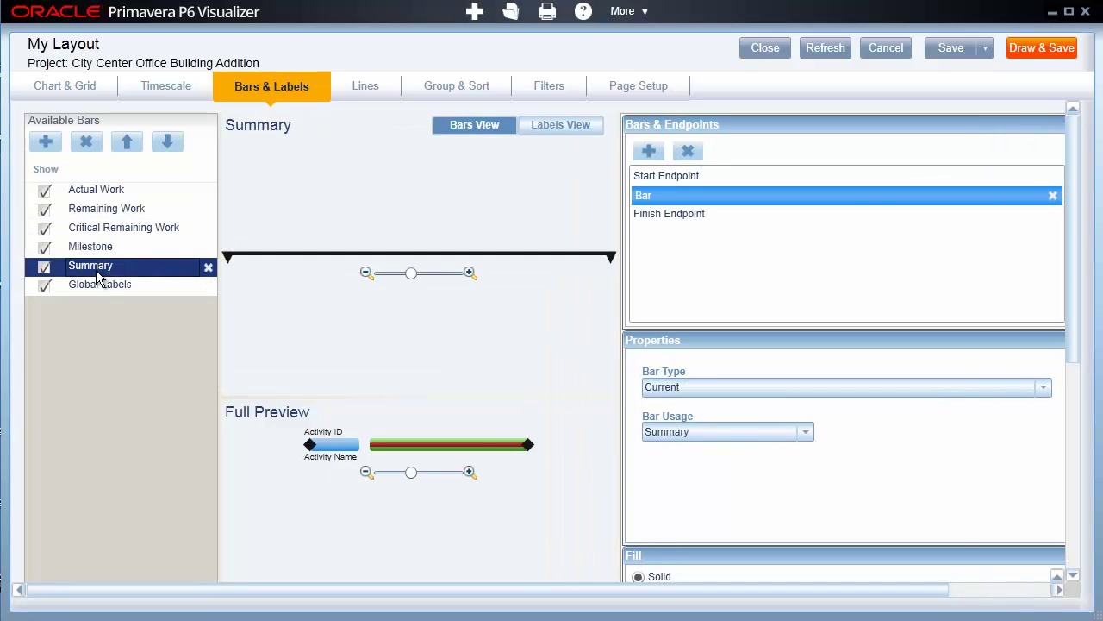
pyautogui.click(98, 286)
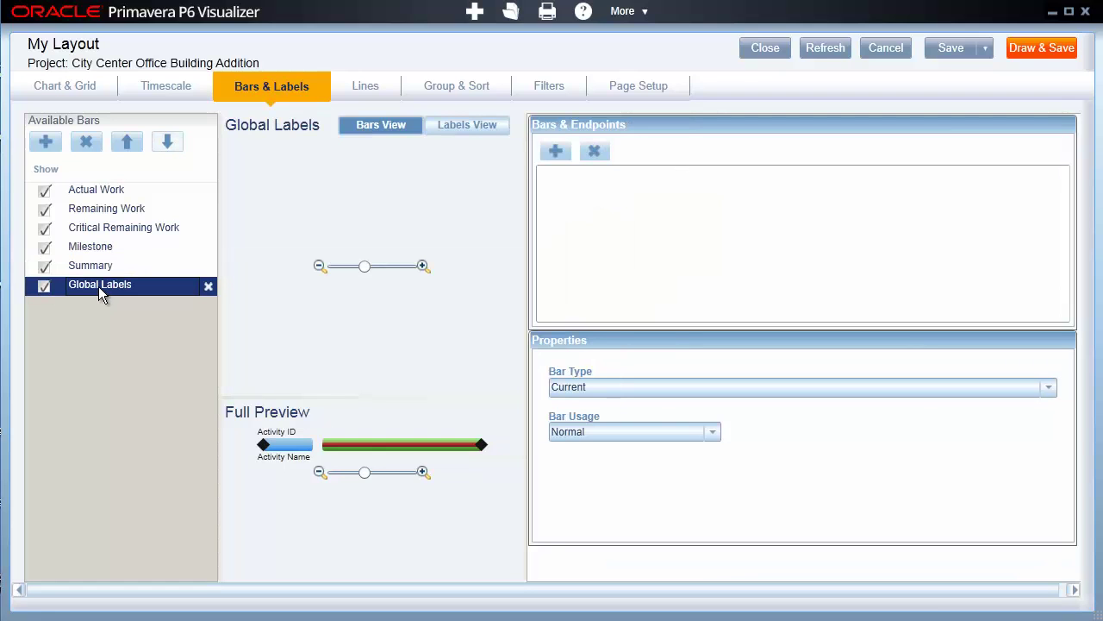
pyautogui.click(114, 192)
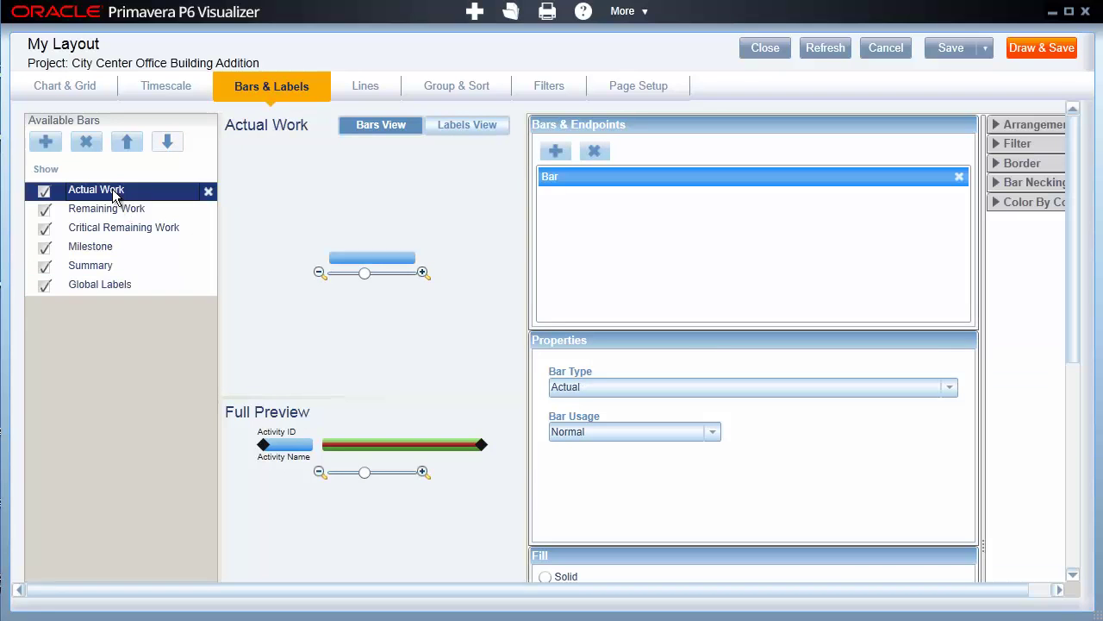
pyautogui.moveTo(1074, 284); pyautogui.dragTo(1053, 232)
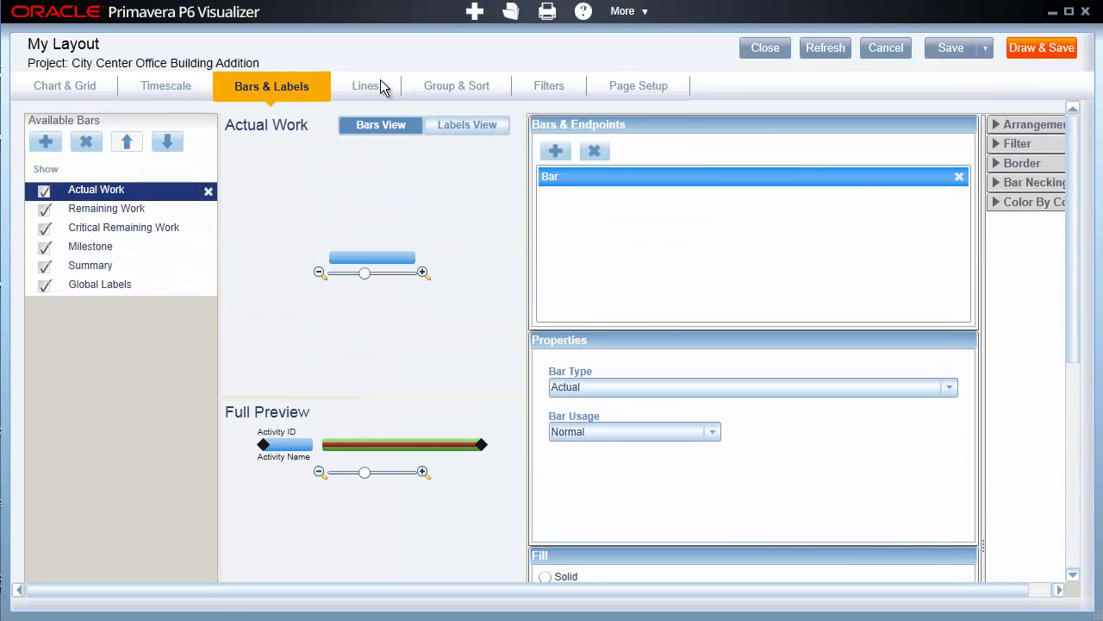
pyautogui.click(354, 84)
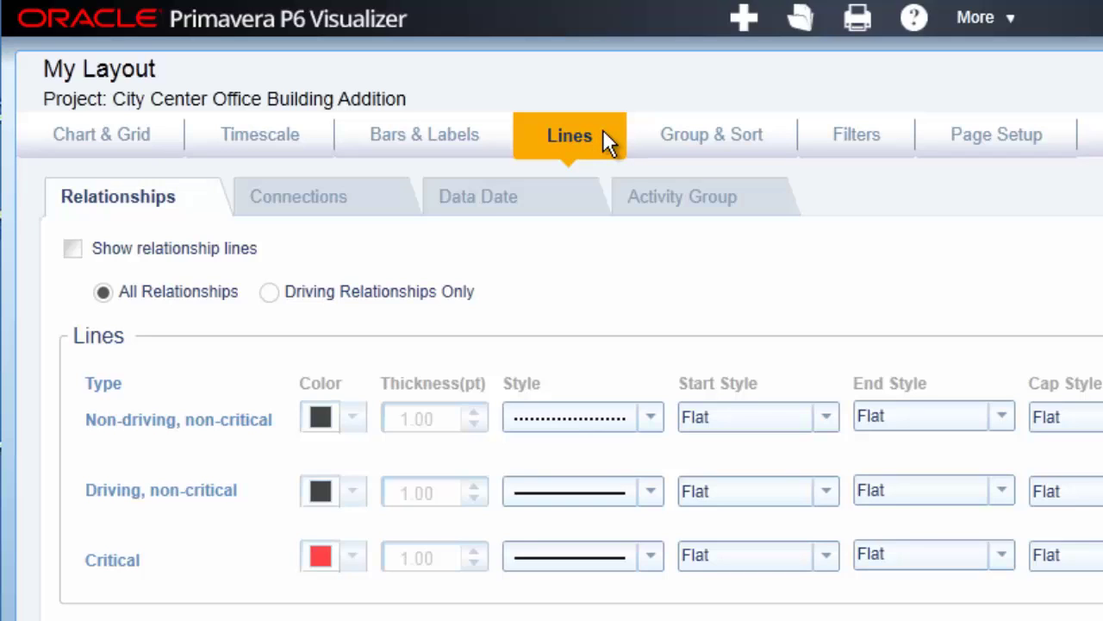
# Add a grouping level on Group & Sort and set Group By to WBS Name
pyautogui.click(729, 149)
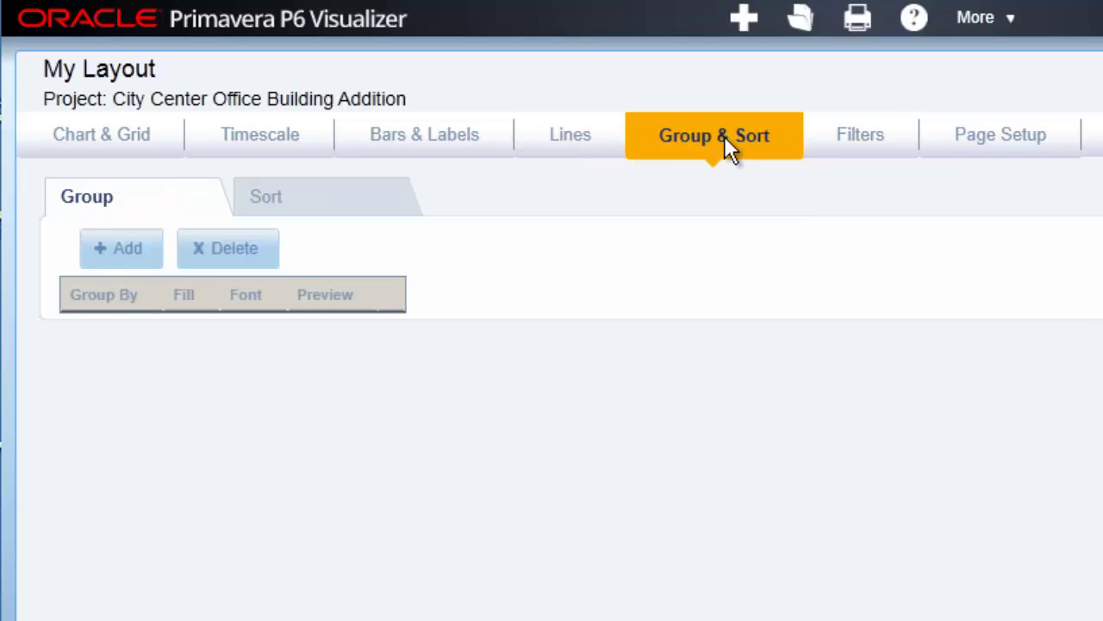
pyautogui.click(128, 248)
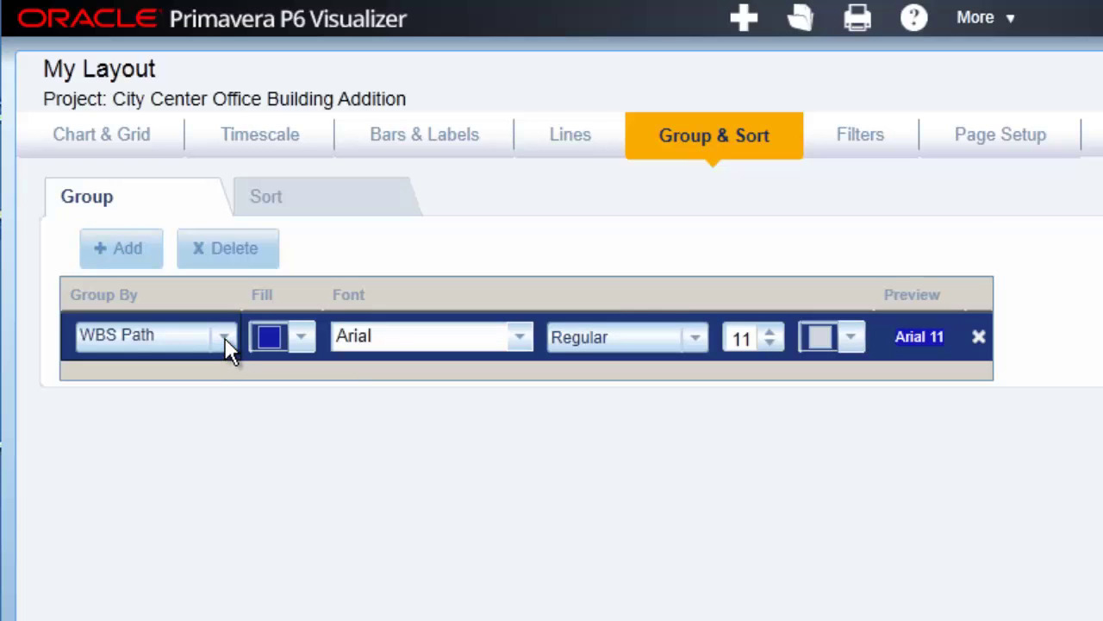
pyautogui.click(225, 340)
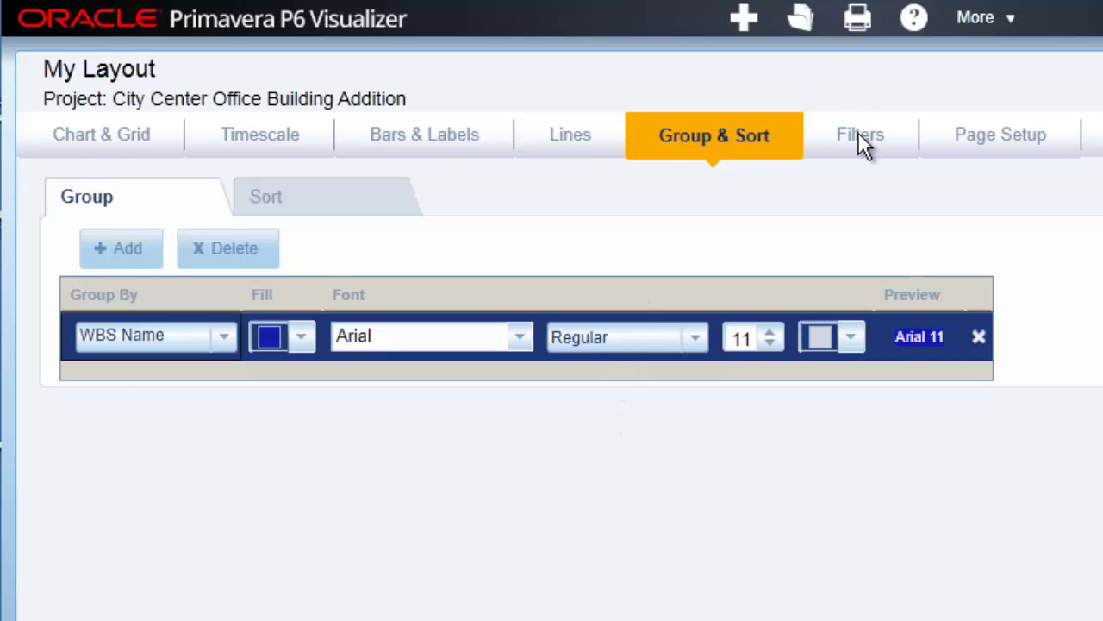
# Look over the filter groups, selecting the fourth category, then go to Page Setup
pyautogui.click(860, 136)
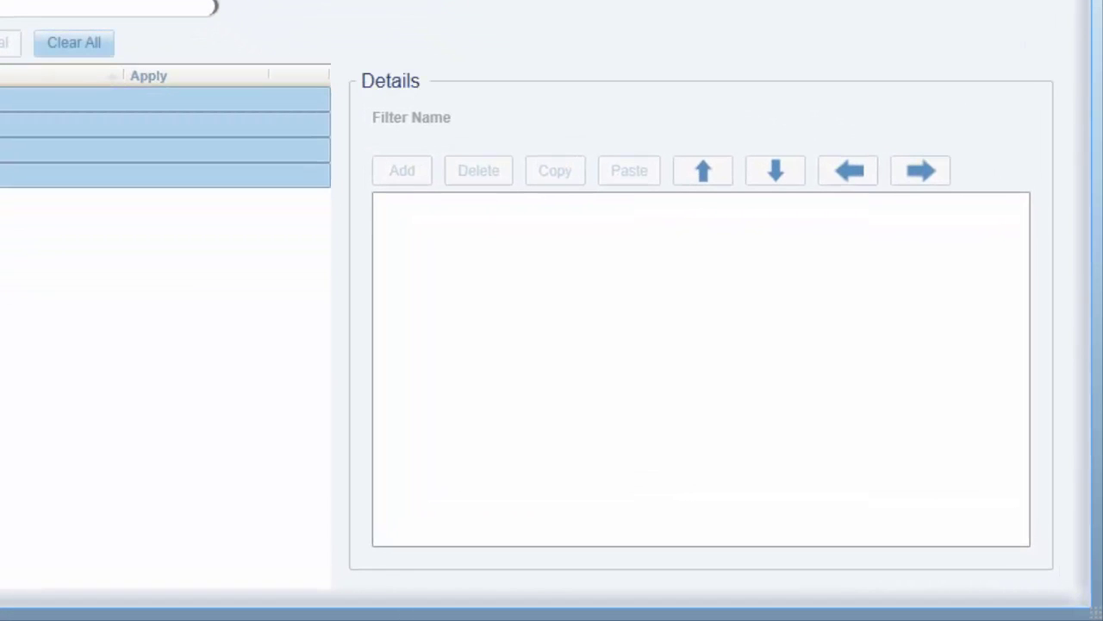
pyautogui.click(163, 175)
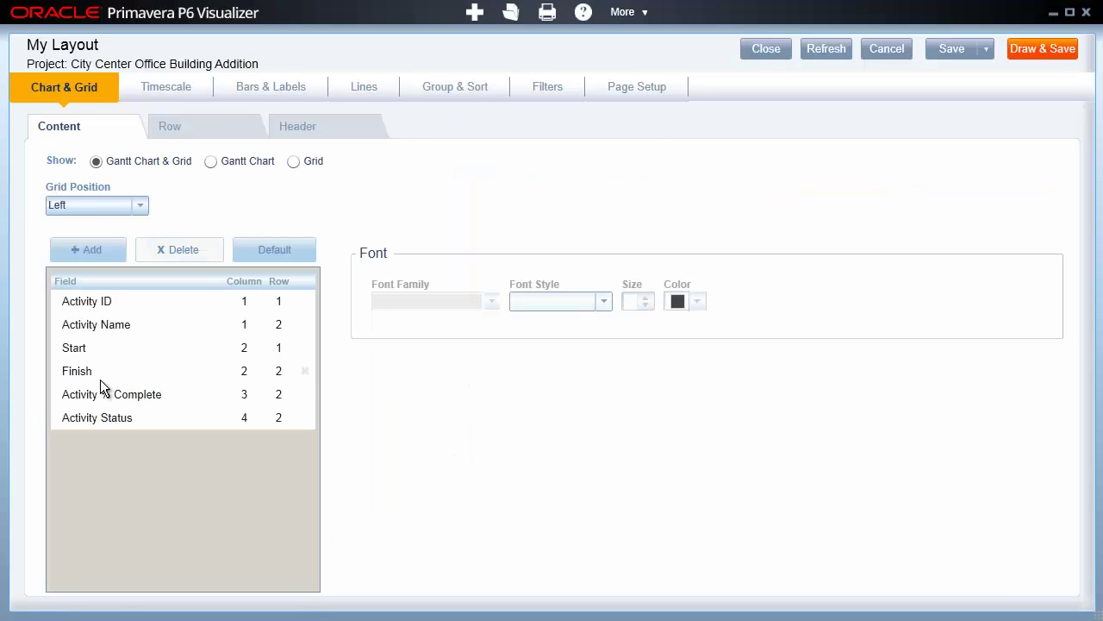
pyautogui.click(643, 88)
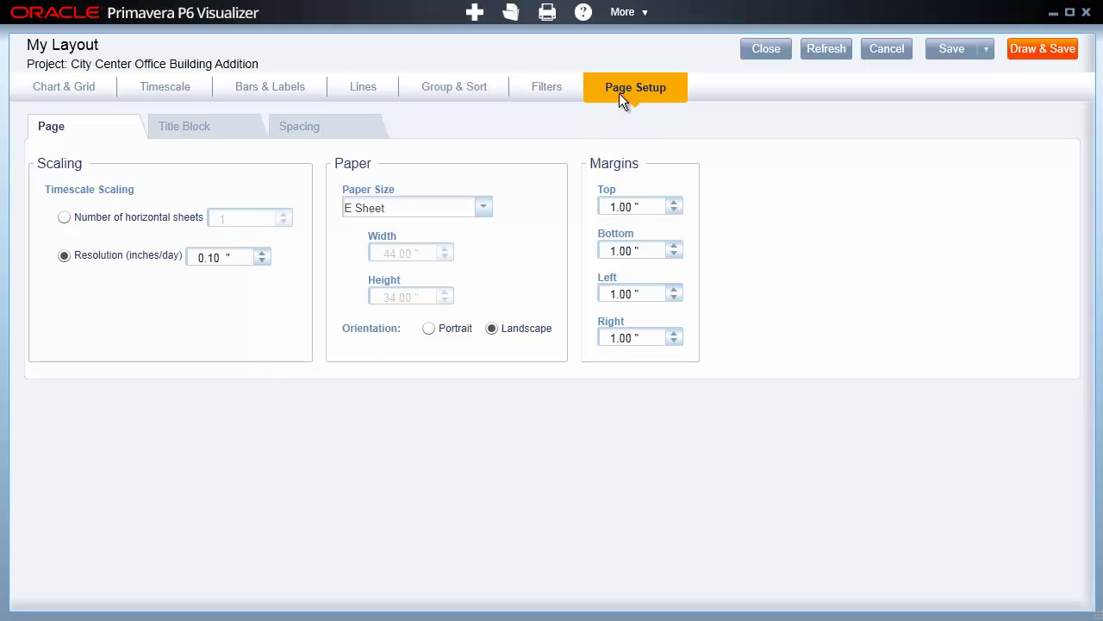
# Review the title block header, footer and page display options, then check the 20 line spacing
pyautogui.click(226, 128)
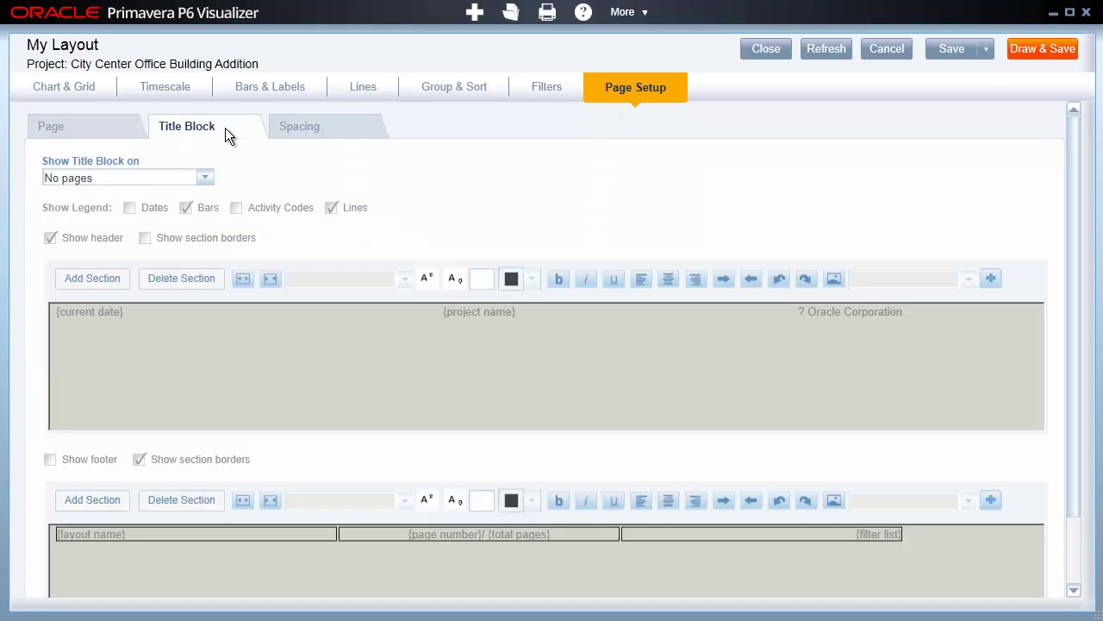
pyautogui.scroll(-2, 1078, 258)
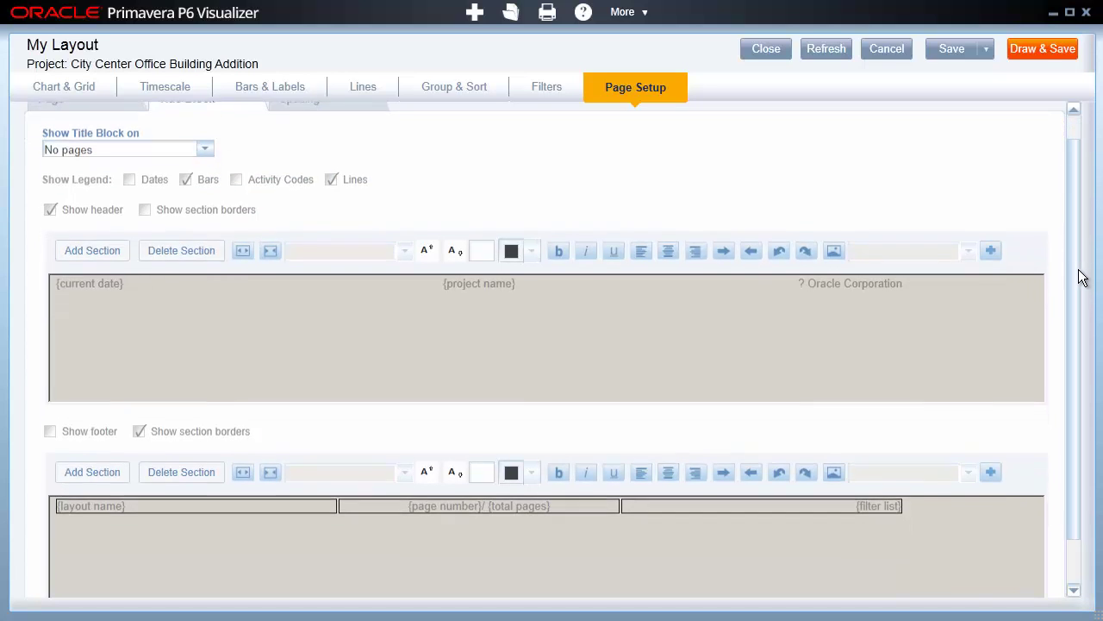
pyautogui.scroll(2, 1095, 270)
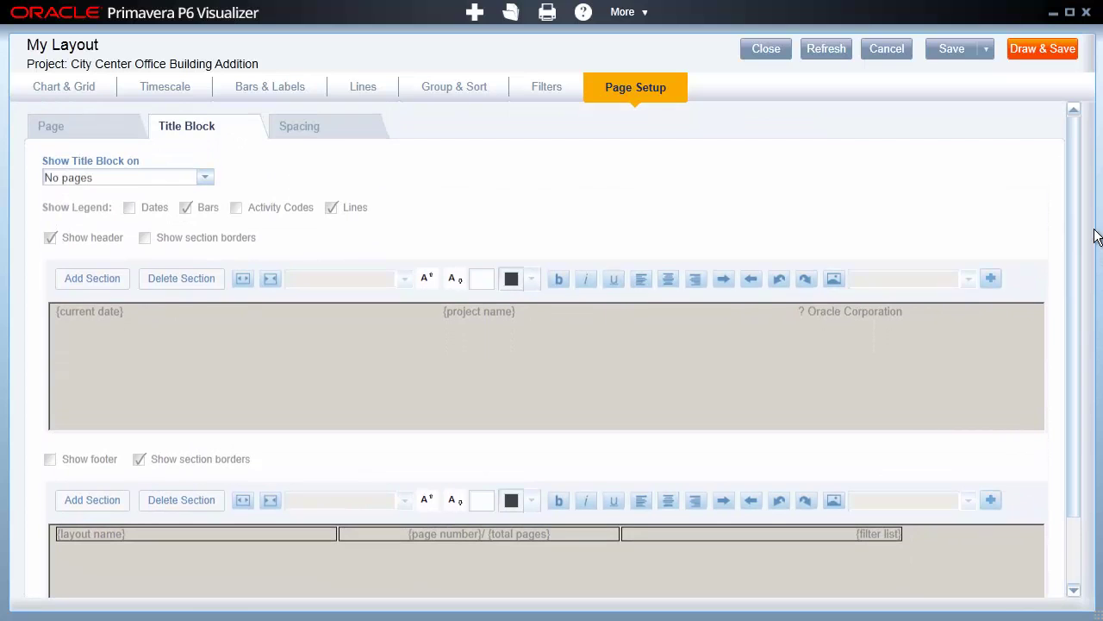
pyautogui.click(203, 181)
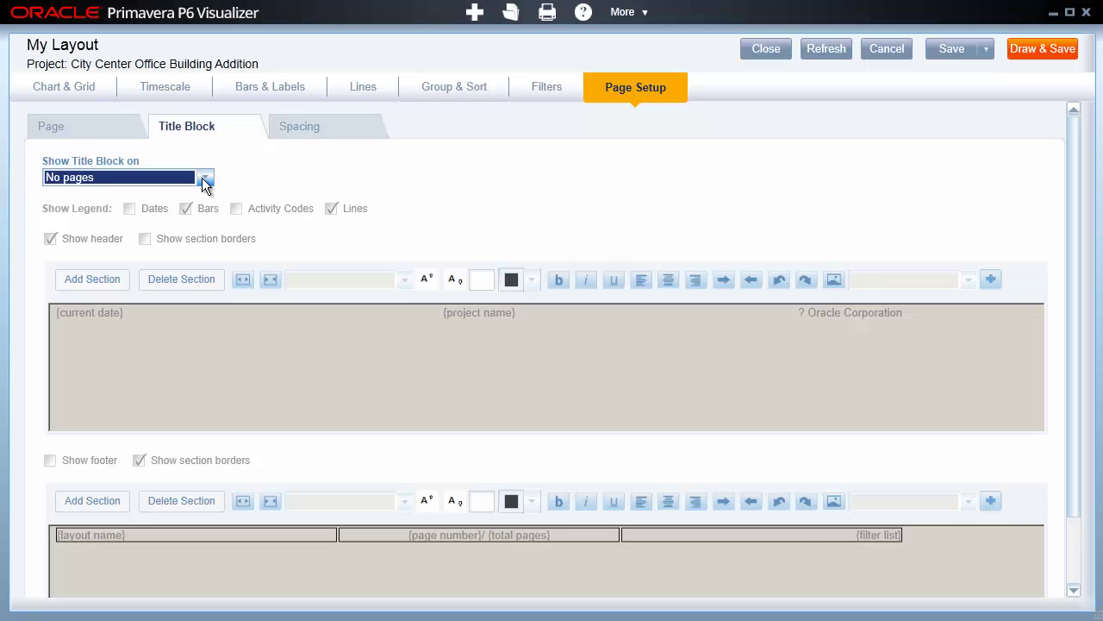
pyautogui.click(335, 136)
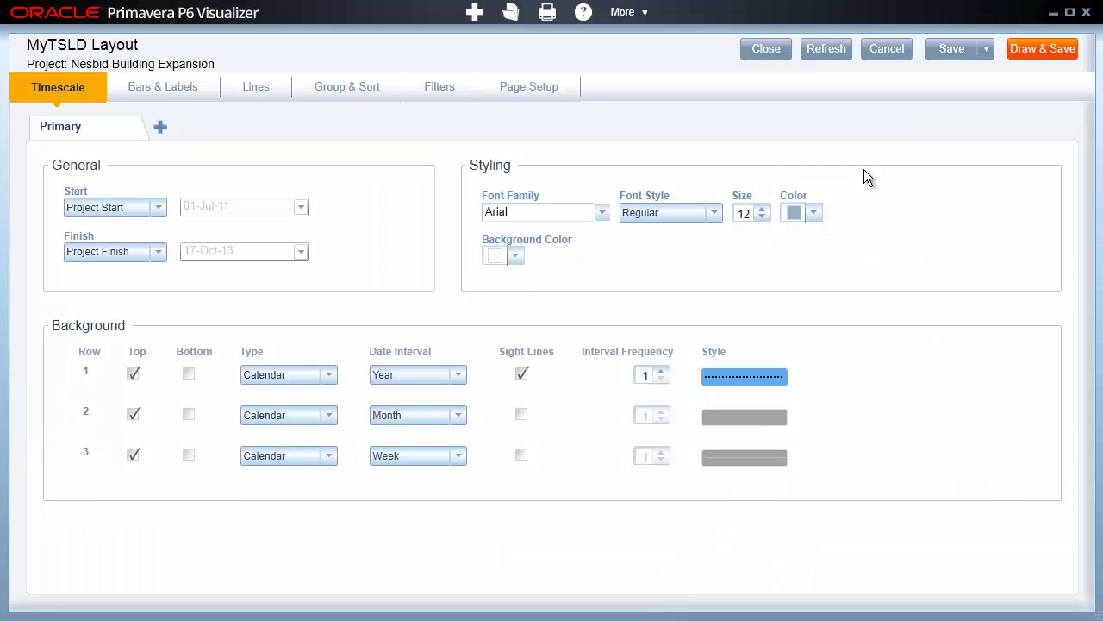
# Step through MyTSLD Layout's Bars & Labels, Lines and Group & Sort settings to reach Filters
pyautogui.click(151, 83)
pyautogui.click(256, 87)
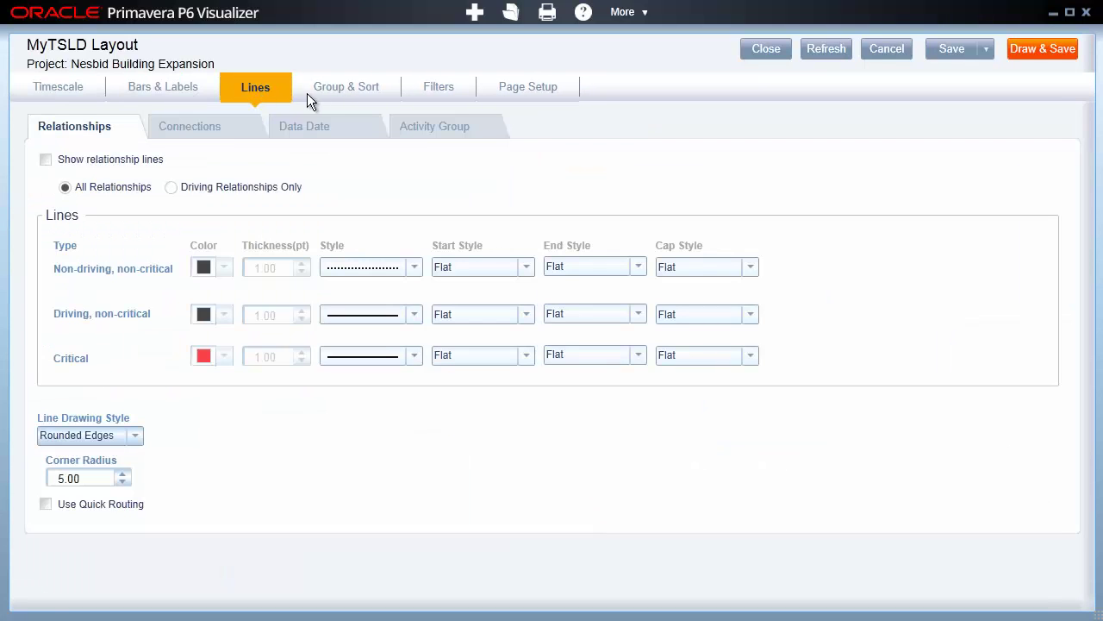
pyautogui.click(336, 93)
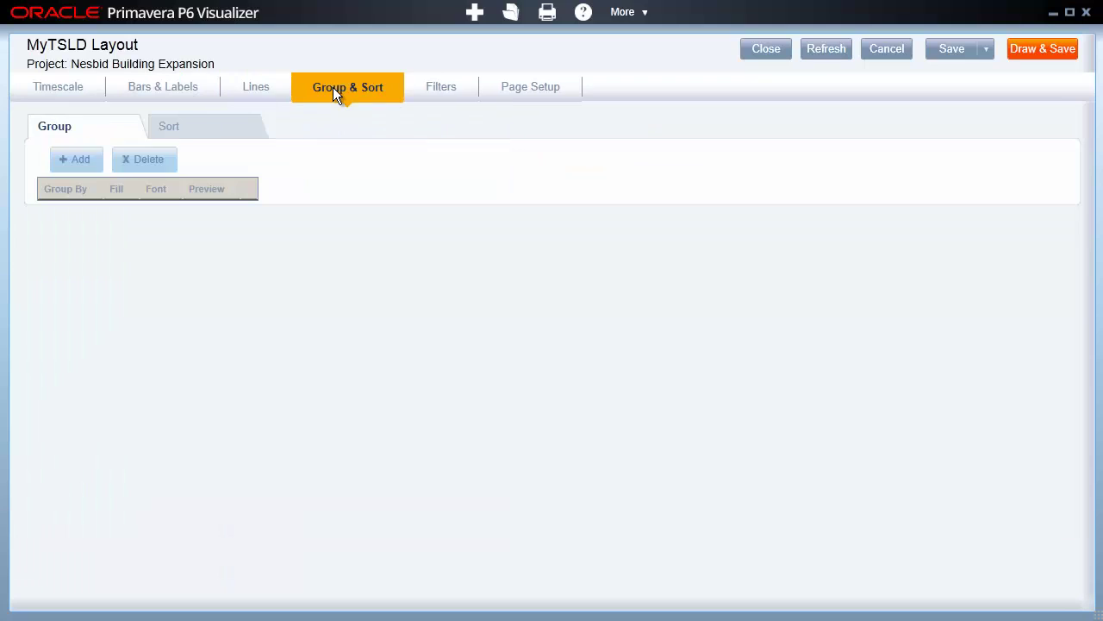
pyautogui.click(437, 86)
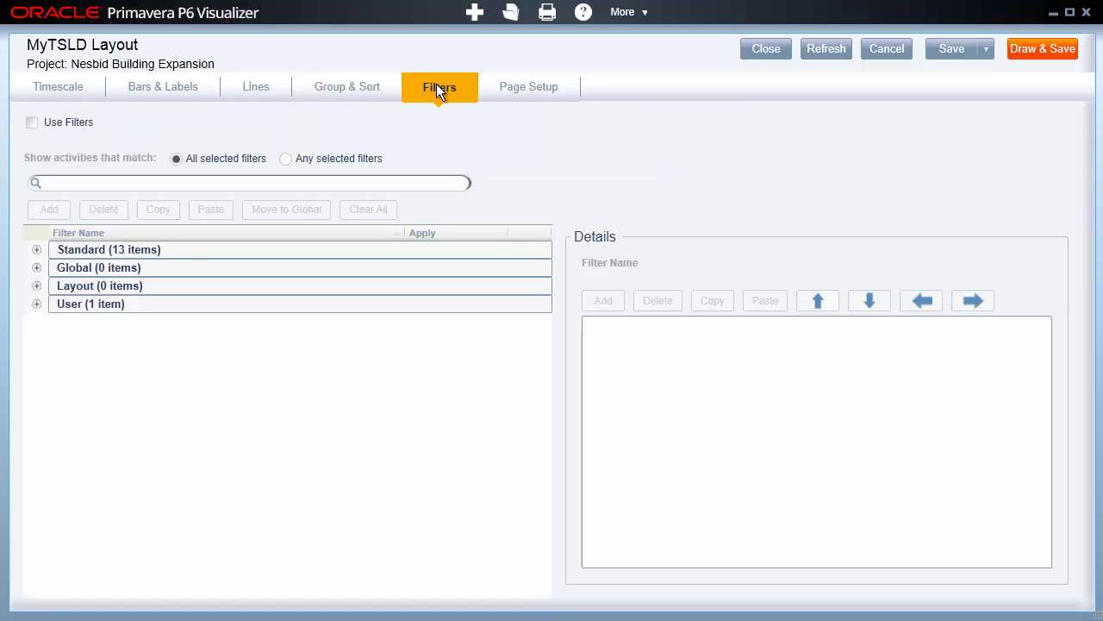